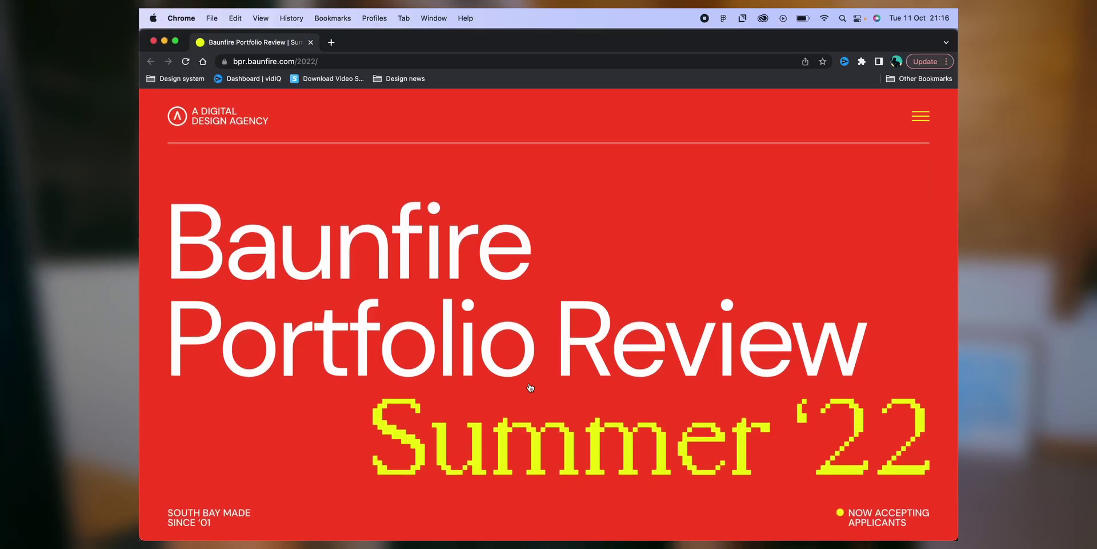
# Examine the scroll animations on the Baunfire Portfolio Review Summer '22 web page
pyautogui.scroll(-10, 531, 387)
pyautogui.scroll(15, 531, 388)
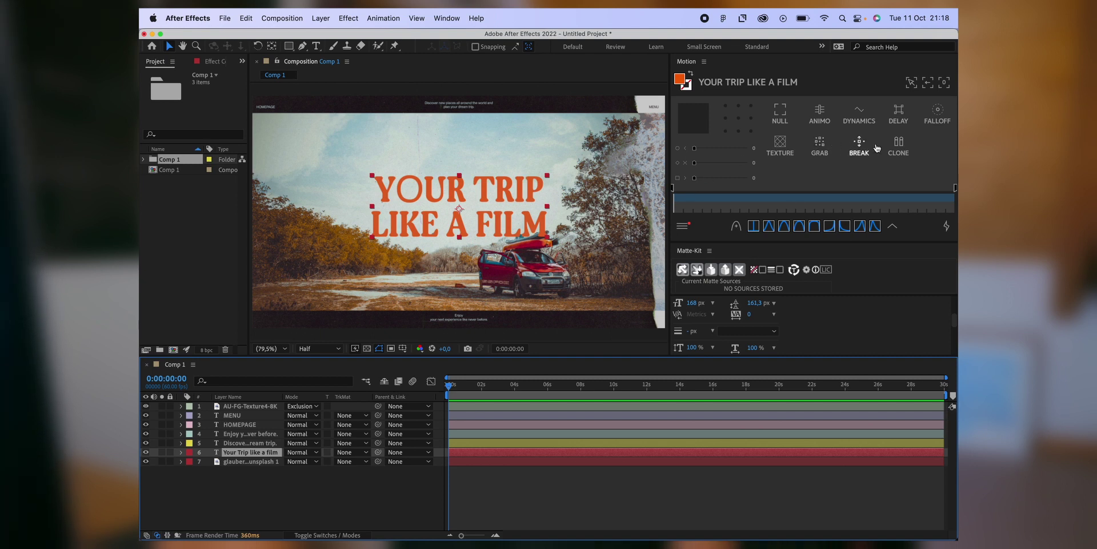
# Split the "Your Trip like a film" text layer into separate word layers with Motion's Text Break tool, using Break Words
pyautogui.click(944, 226)
pyautogui.scroll(-5, 777, 165)
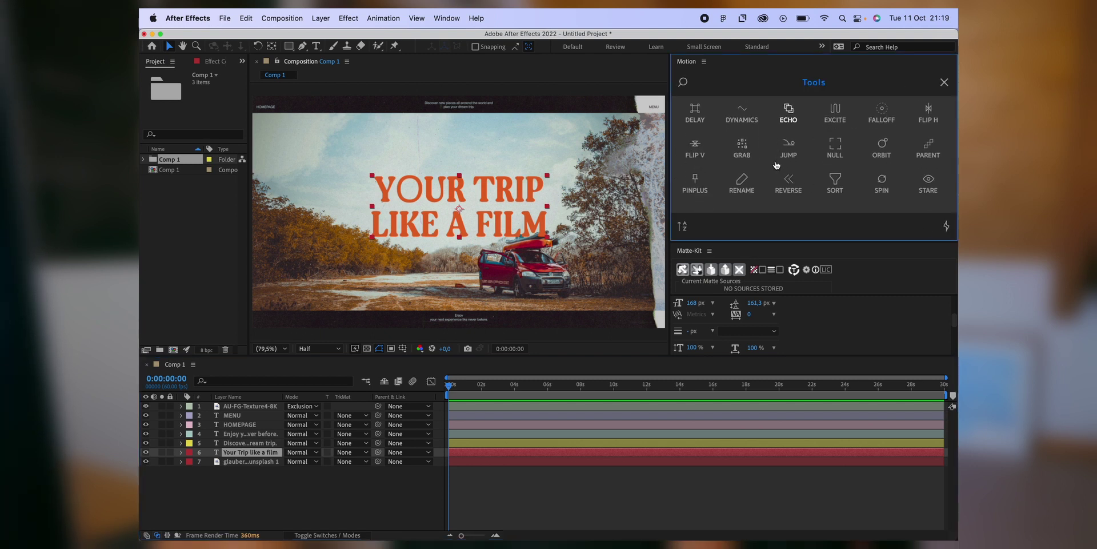
pyautogui.click(701, 146)
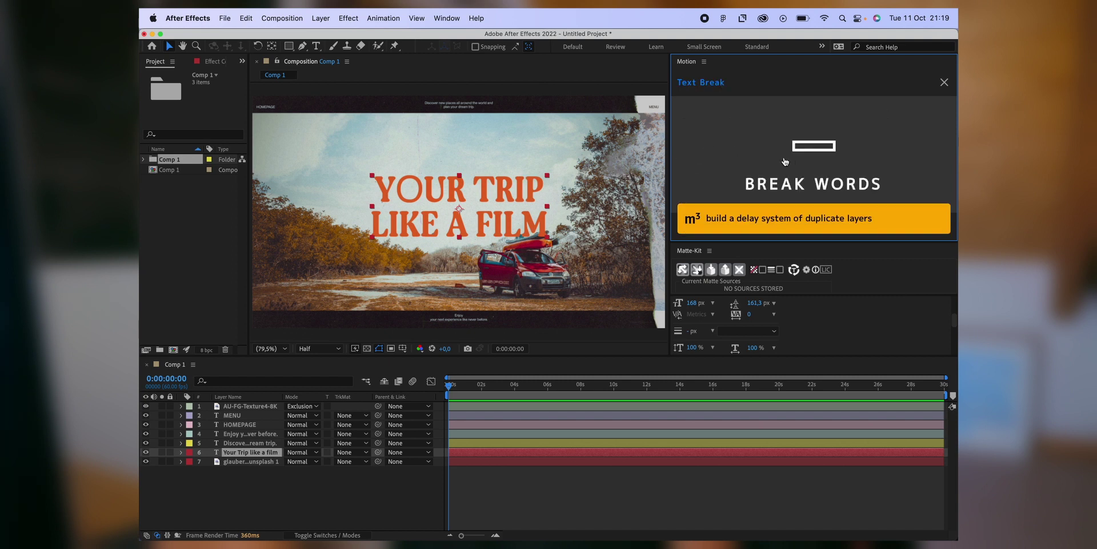
pyautogui.click(824, 156)
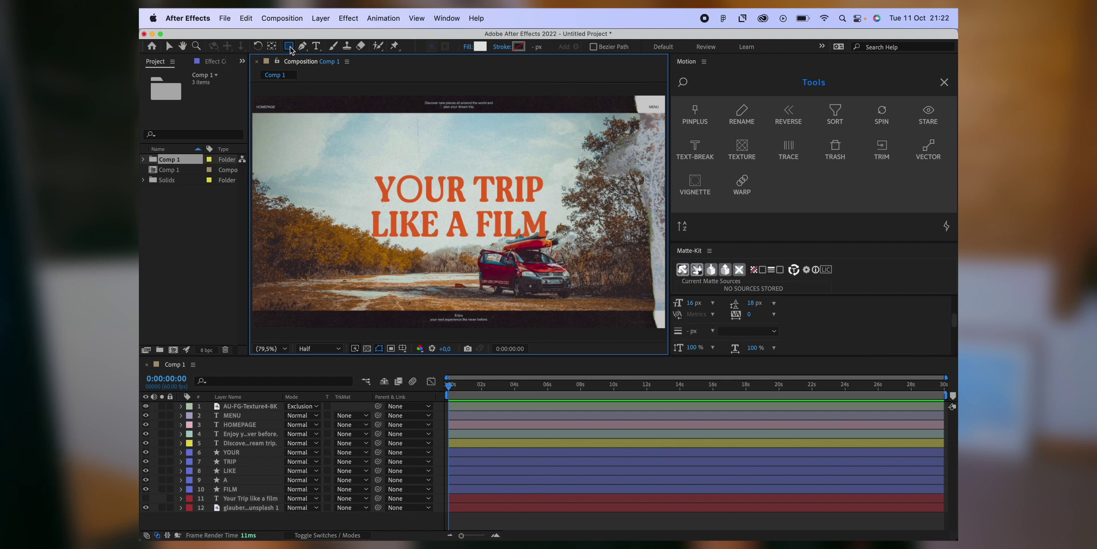
# Draw separate rectangle shape layers covering the words YOUR and TRIP in the composition
pyautogui.click(369, 172)
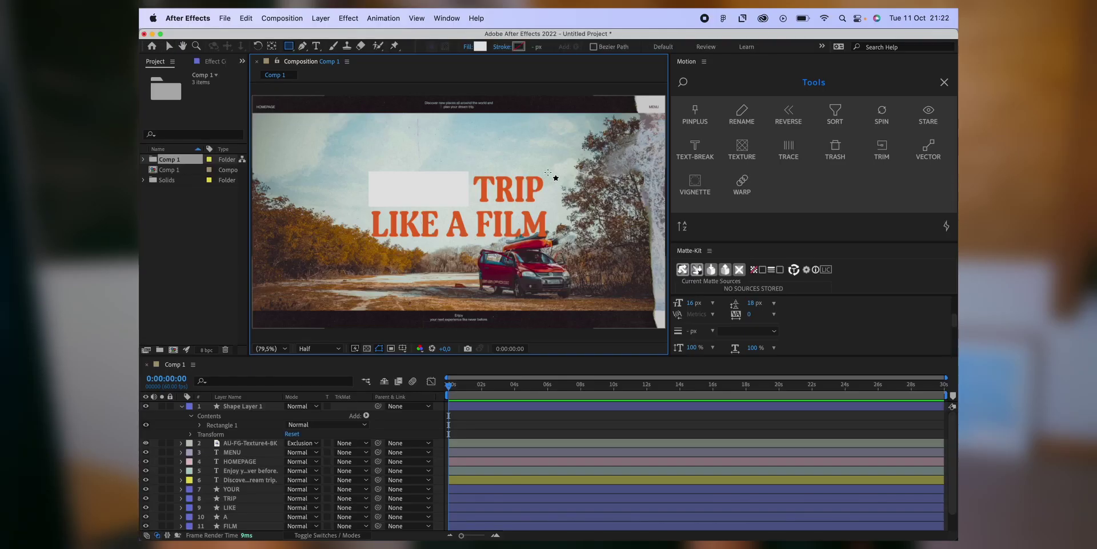
pyautogui.moveTo(548, 172); pyautogui.dragTo(497, 197)
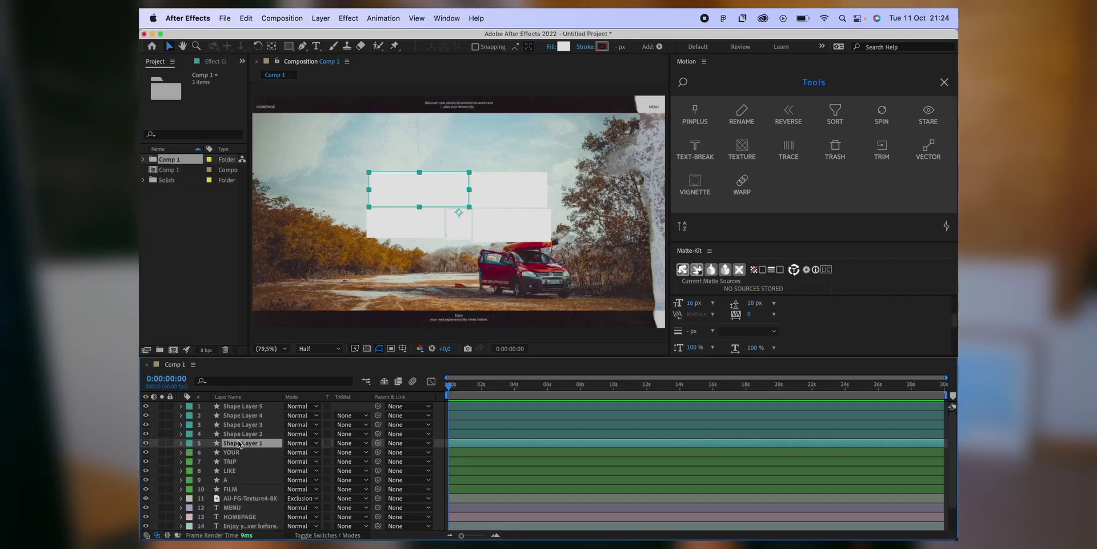
# Reorder the layers so that each rectangle shape layer sits directly above the word layer it covers
pyautogui.click(238, 435)
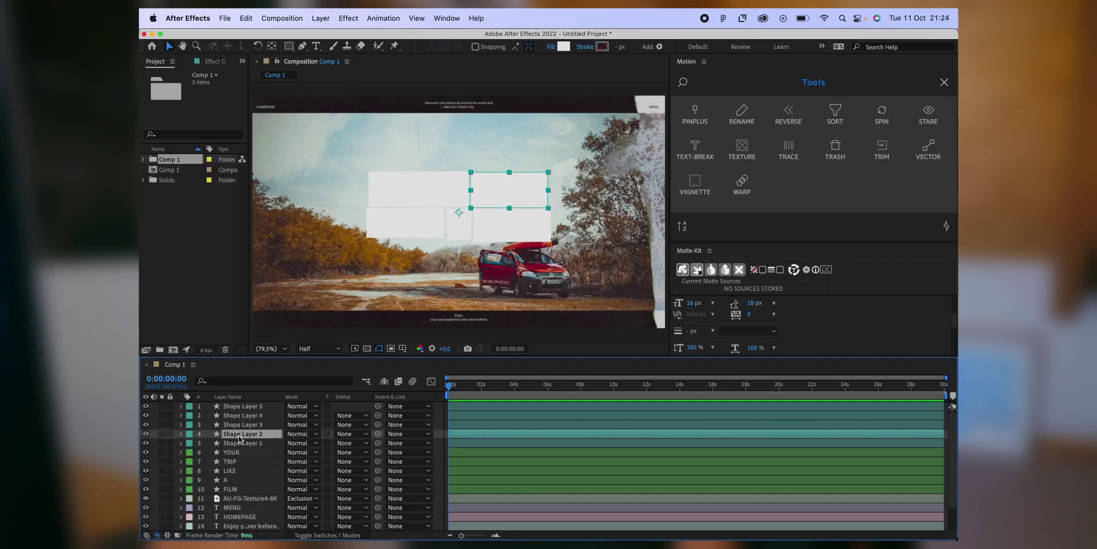
pyautogui.moveTo(240, 459); pyautogui.dragTo(241, 457)
pyautogui.moveTo(243, 425); pyautogui.dragTo(248, 457)
pyautogui.click(243, 415)
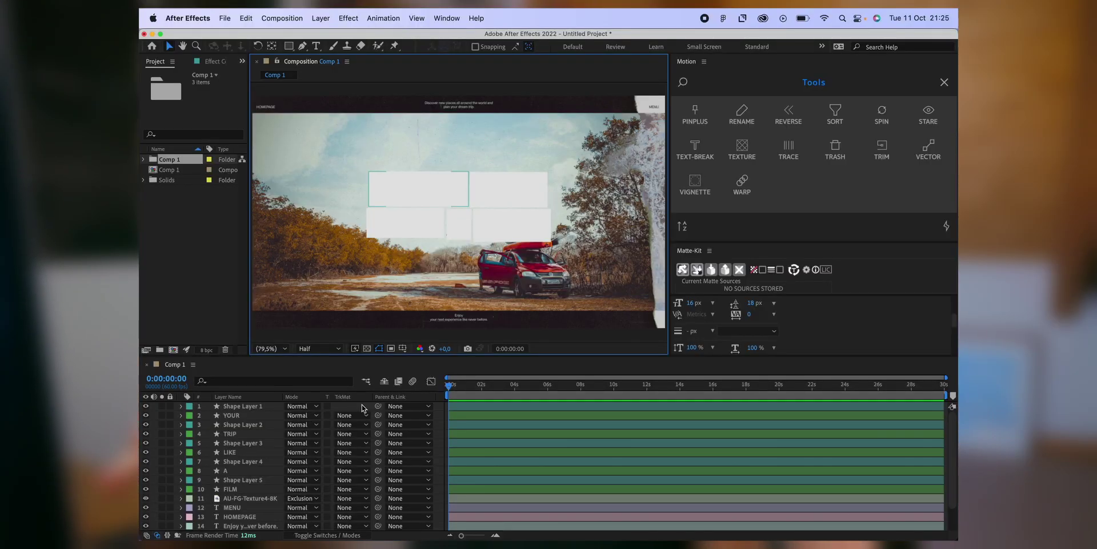
# Matte the FILM layer with Shape Layer 5 using Matte-Kit, and hide the shape layer
pyautogui.click(242, 488)
pyautogui.click(241, 482)
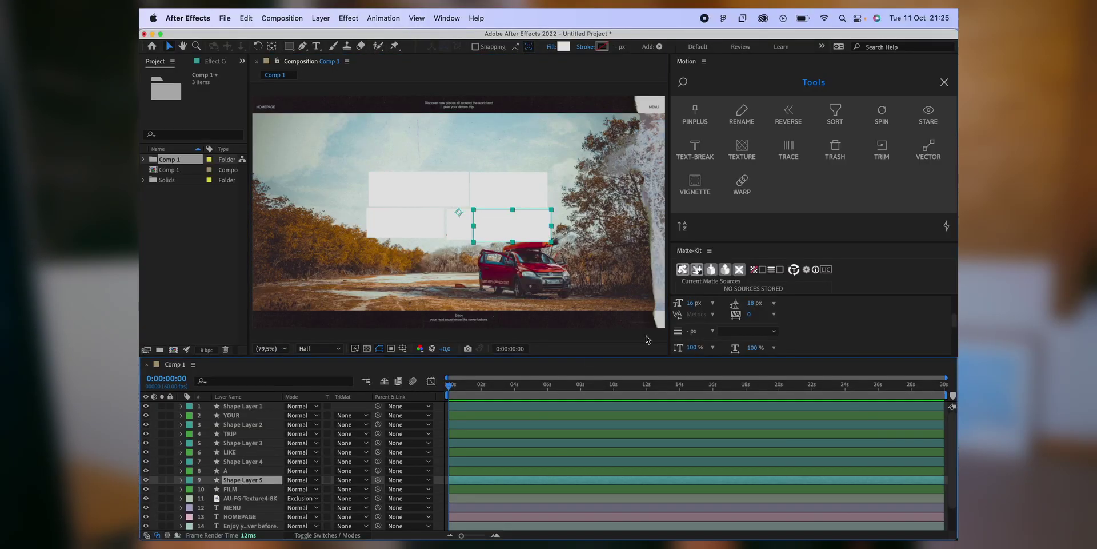
pyautogui.click(713, 273)
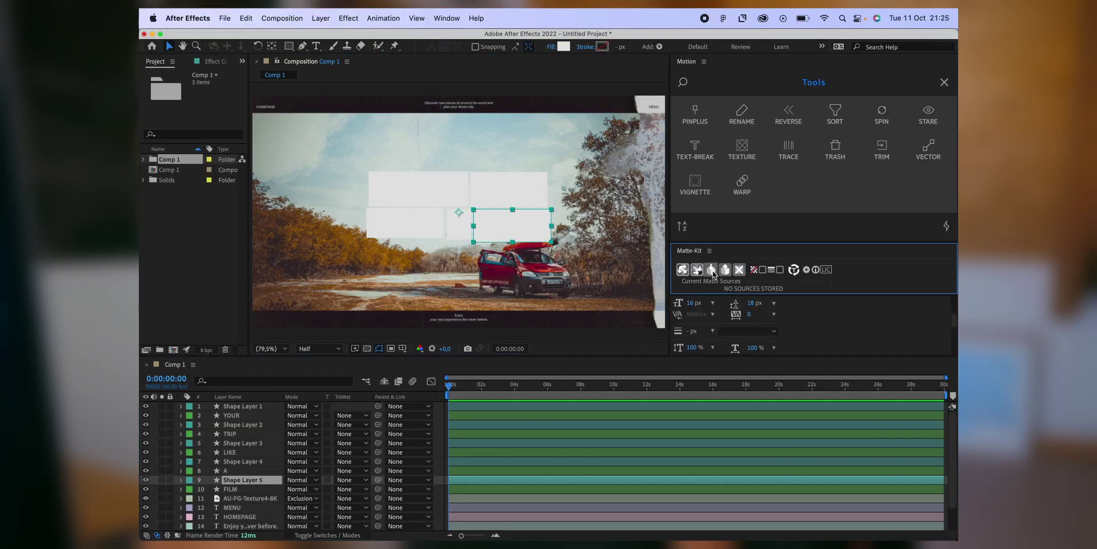
pyautogui.click(255, 490)
pyautogui.click(726, 272)
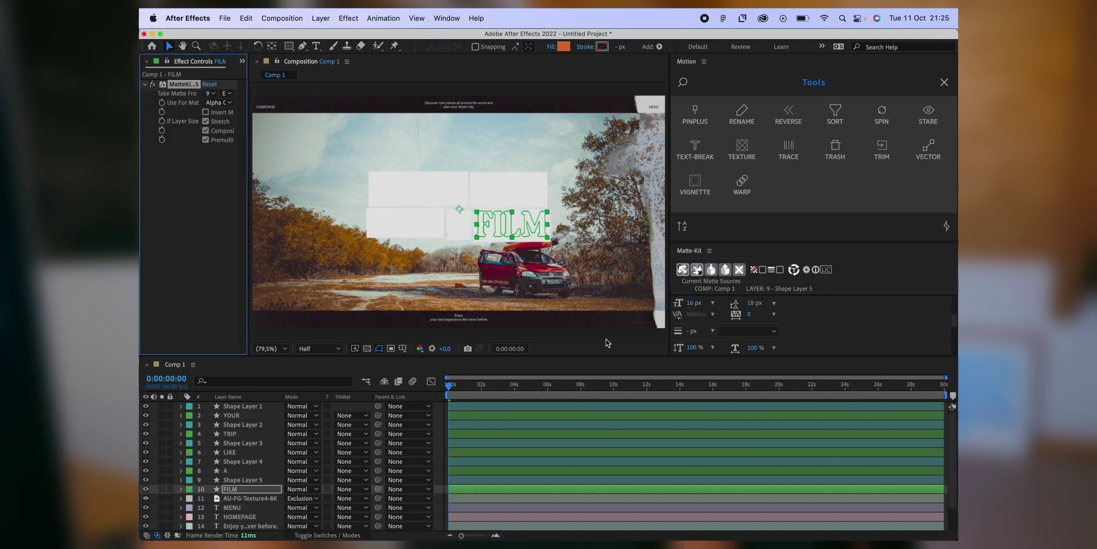
pyautogui.click(145, 482)
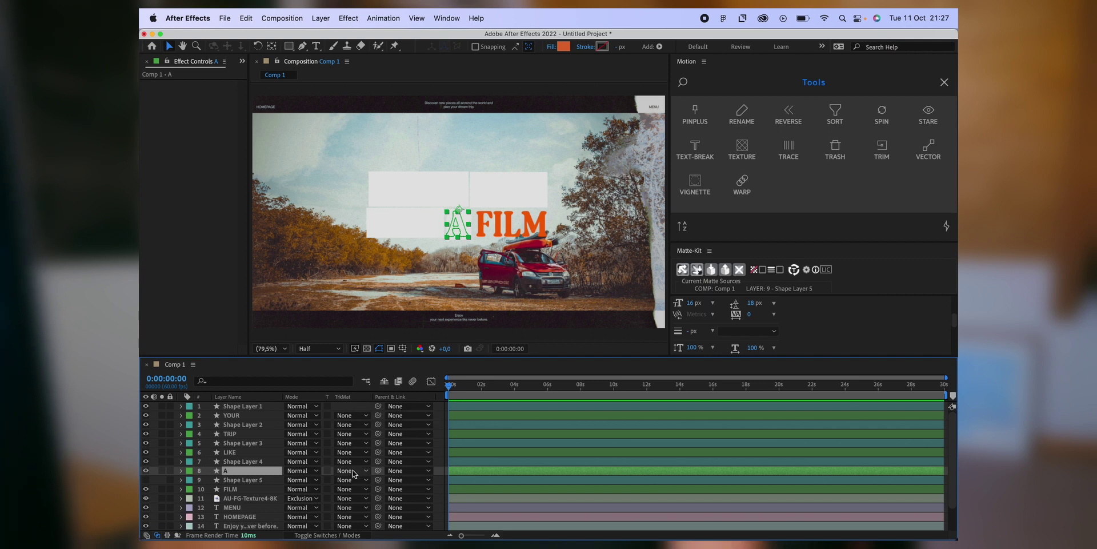
# Set the A layer's track matte to Alpha Matte "Shape Layer 4"
pyautogui.click(354, 472)
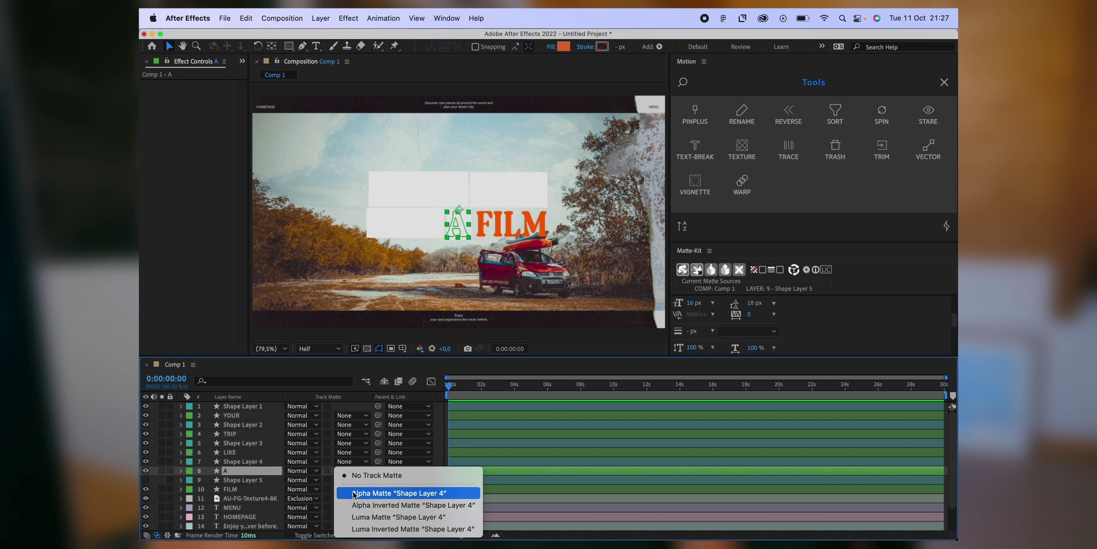
pyautogui.click(376, 494)
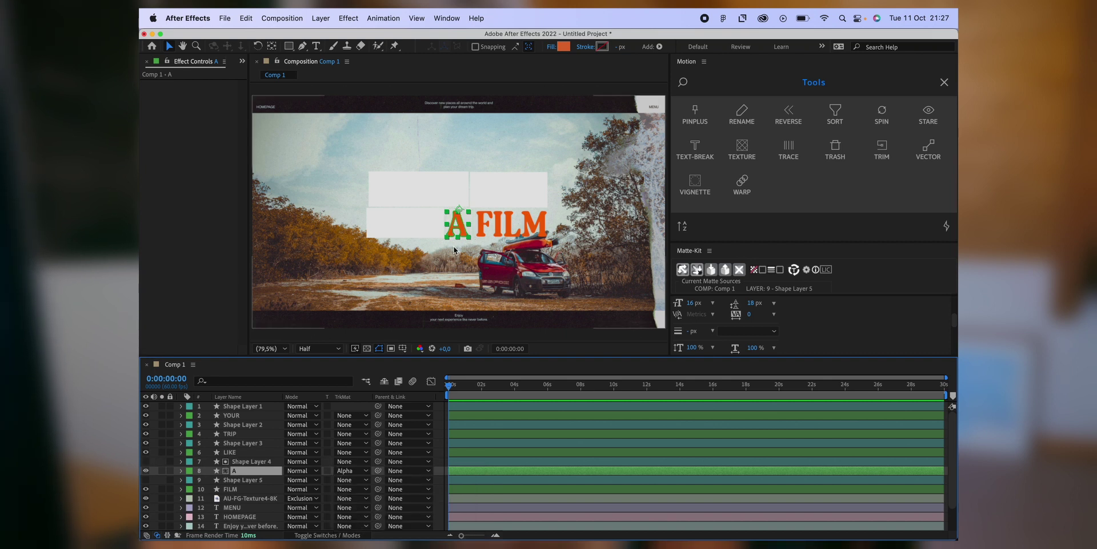
# Store Shape Layer 3 as the Matte-Kit source and apply it as a matte to the LIKE layer
pyautogui.click(252, 451)
pyautogui.click(258, 447)
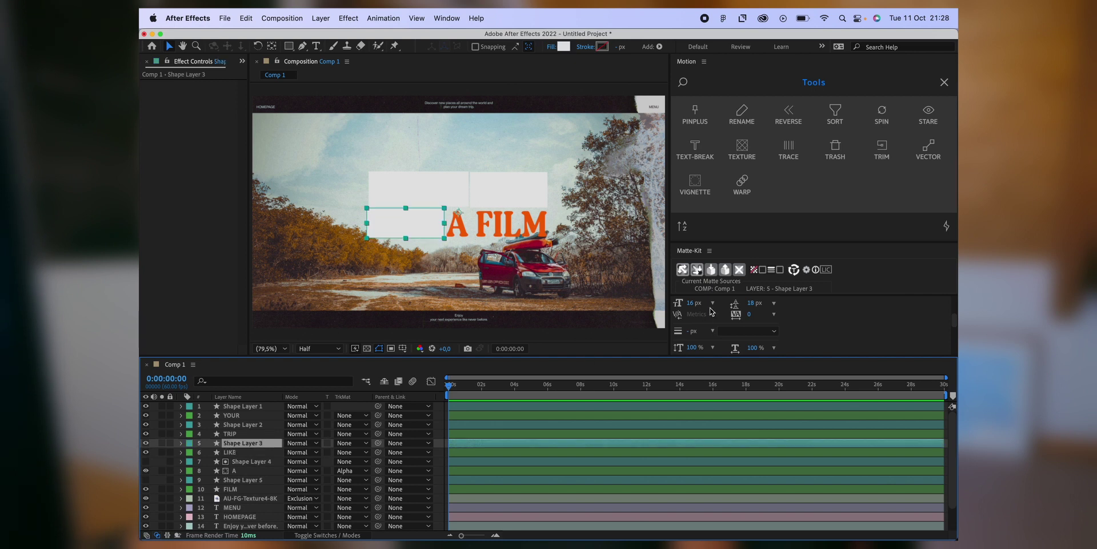
pyautogui.click(710, 272)
pyautogui.click(257, 452)
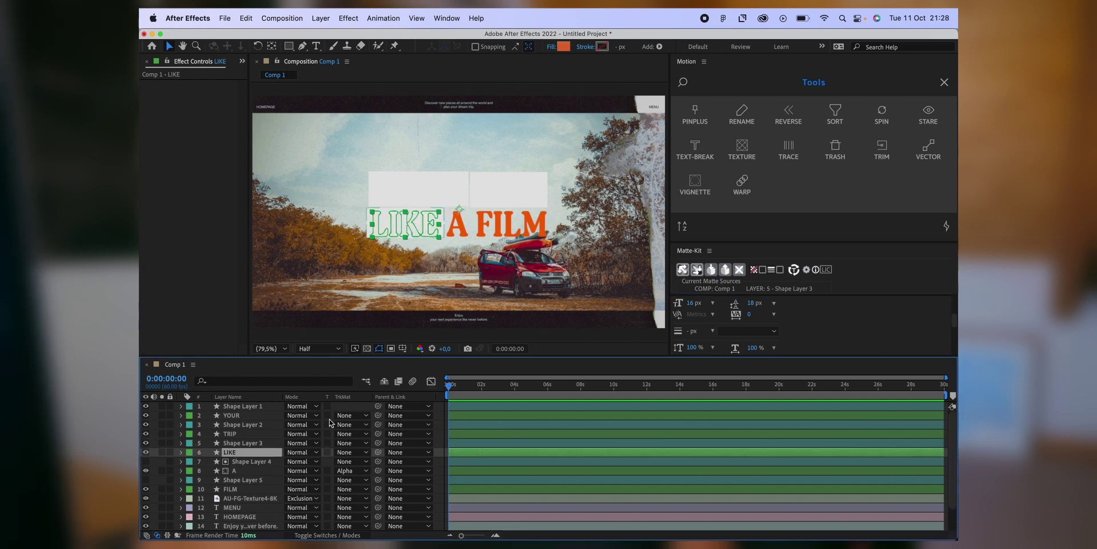
pyautogui.click(731, 276)
# Store Shape Layer 2 as the Matte-Kit source for the TRIP layer
pyautogui.click(260, 435)
pyautogui.click(716, 268)
pyautogui.click(234, 425)
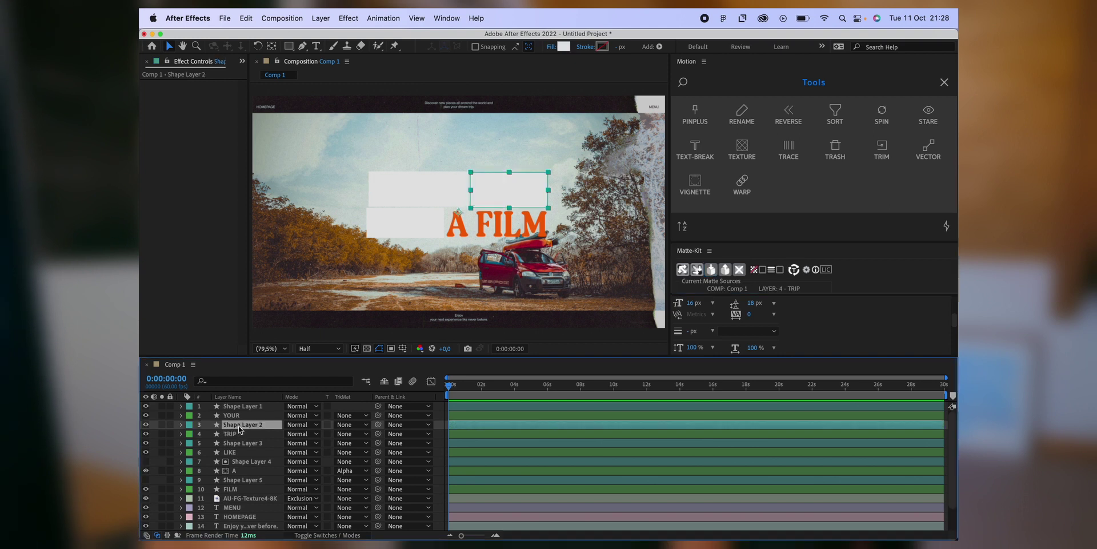
pyautogui.click(714, 272)
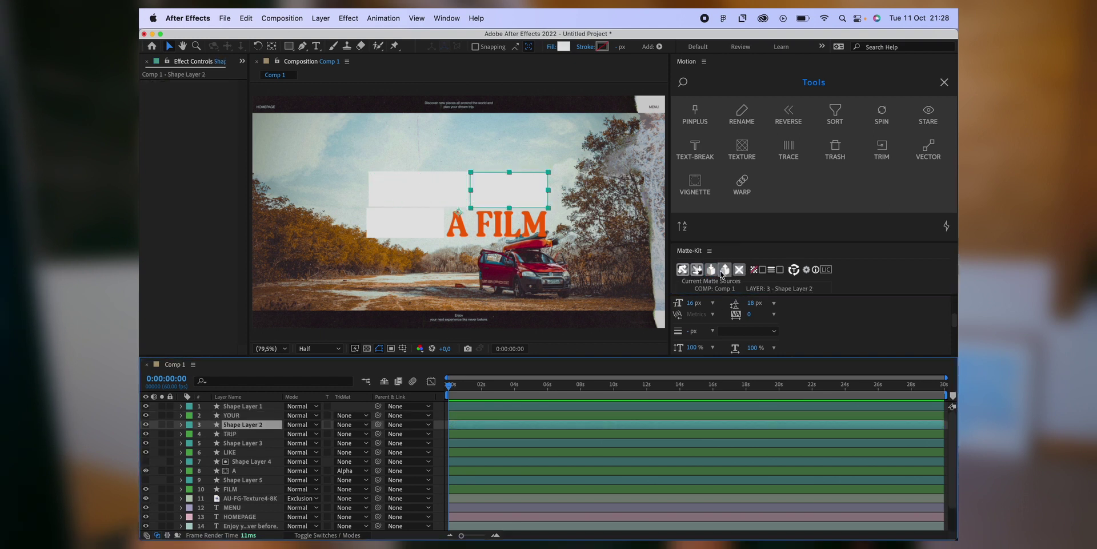
# Matte the YOUR layer with Shape Layer 1 using Matte-Kit, and hide the rectangles covering TRIP and LIKE
pyautogui.click(231, 415)
pyautogui.click(682, 269)
pyautogui.click(146, 424)
pyautogui.click(146, 443)
# Test the mattes by moving all five word layers down in the composition
pyautogui.moveTo(558, 165); pyautogui.dragTo(384, 258)
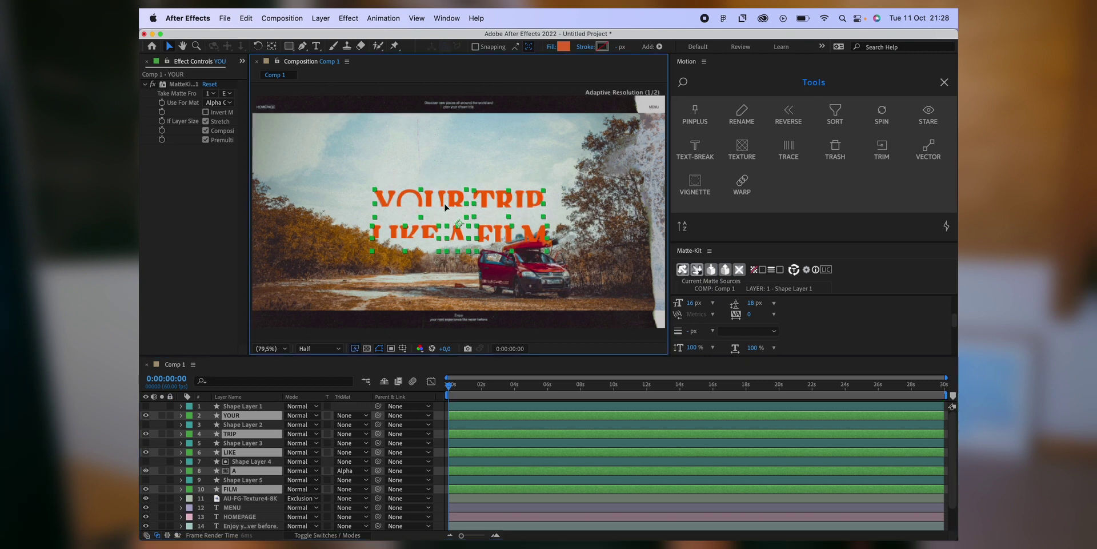
pyautogui.moveTo(440, 199); pyautogui.dragTo(430, 227)
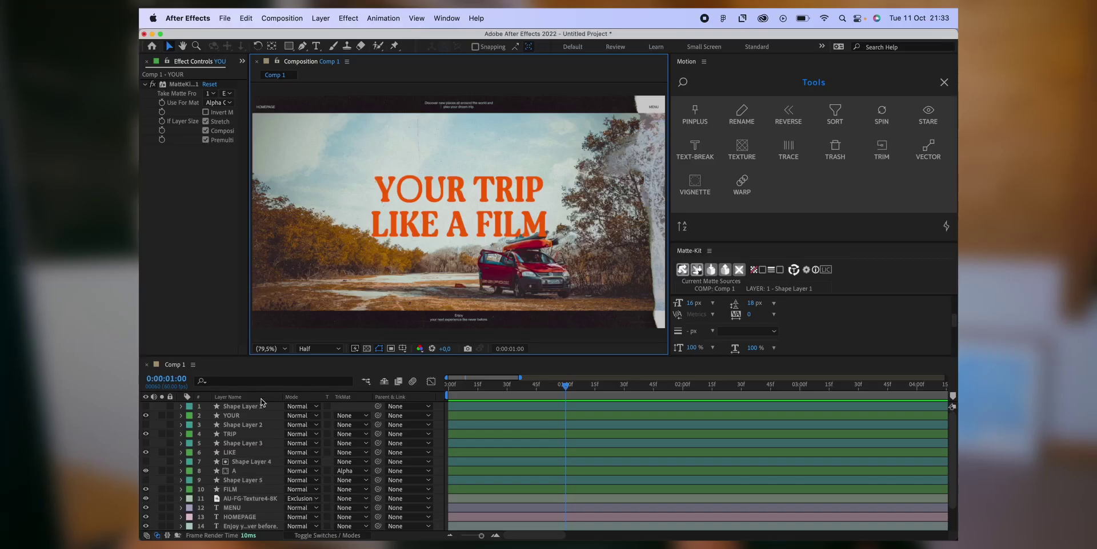
# Add Position keyframes at 0:00:01:00 to the YOUR, TRIP, LIKE, A and FILM layers
pyautogui.click(255, 415)
pyautogui.keyDown('super'); pyautogui.click(248, 434); pyautogui.keyUp('super')
pyautogui.keyDown('super'); pyautogui.click(248, 453); pyautogui.keyUp('super')
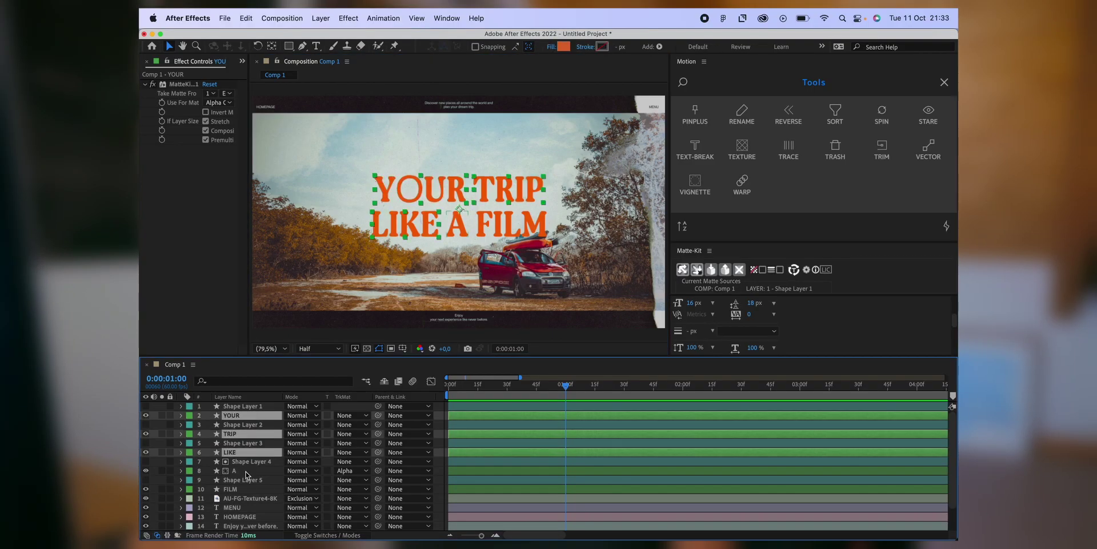
pyautogui.keyDown('super'); pyautogui.click(246, 471); pyautogui.keyUp('super')
pyautogui.keyDown('super'); pyautogui.click(243, 489); pyautogui.keyUp('super')
pyautogui.press('p')
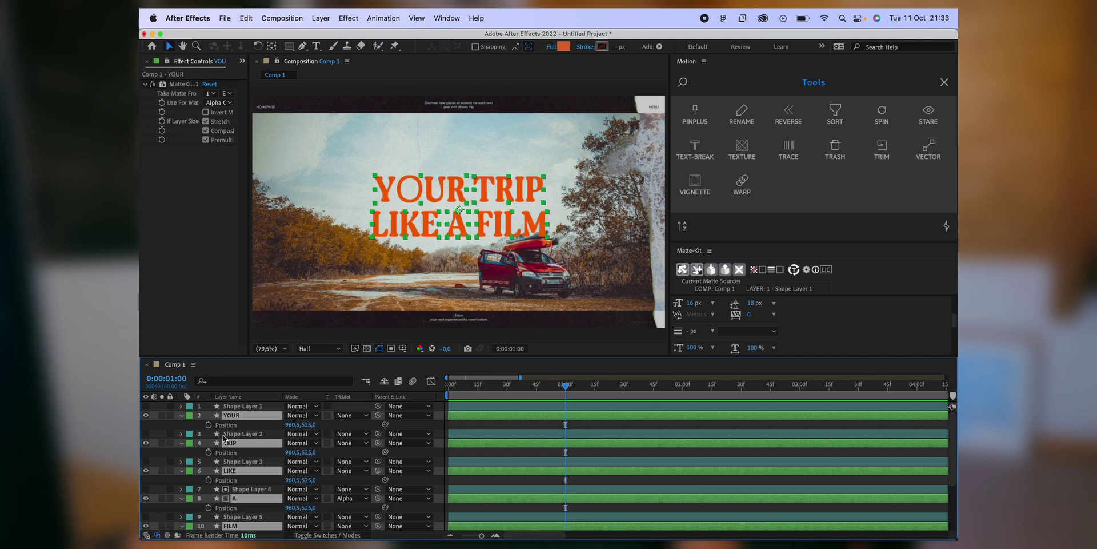
pyautogui.click(209, 426)
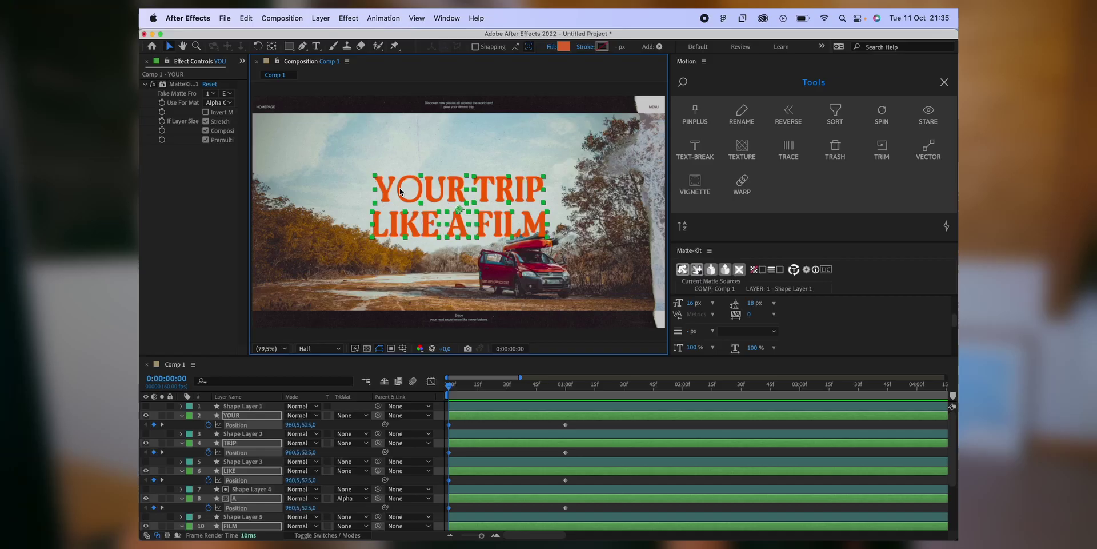
# At 0:00:00:00, lower all five words out of their mattes to Position 960,5, 681,0 and preview the reveal
pyautogui.moveTo(401, 192); pyautogui.dragTo(400, 226)
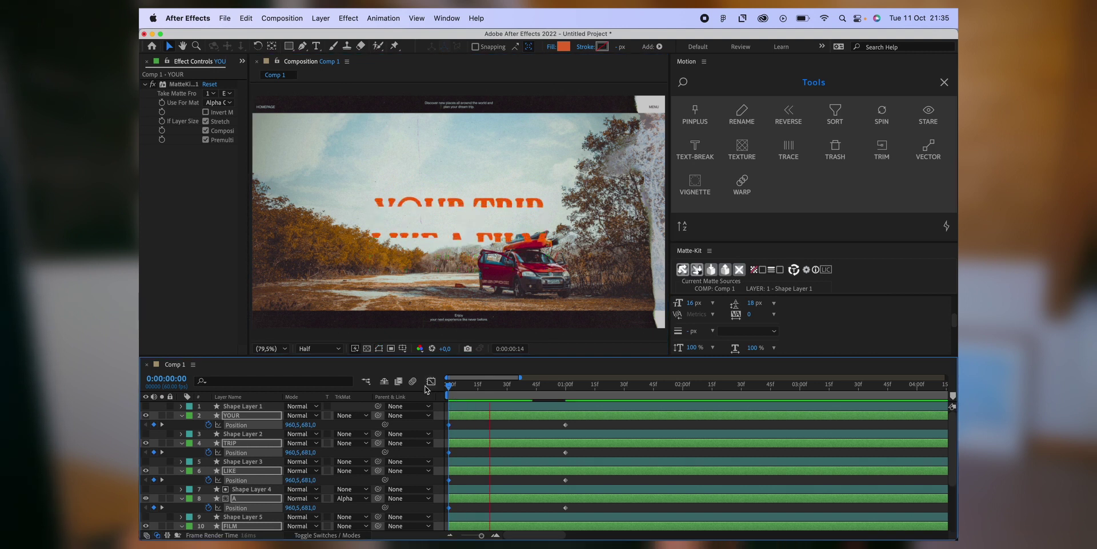
pyautogui.press('space')
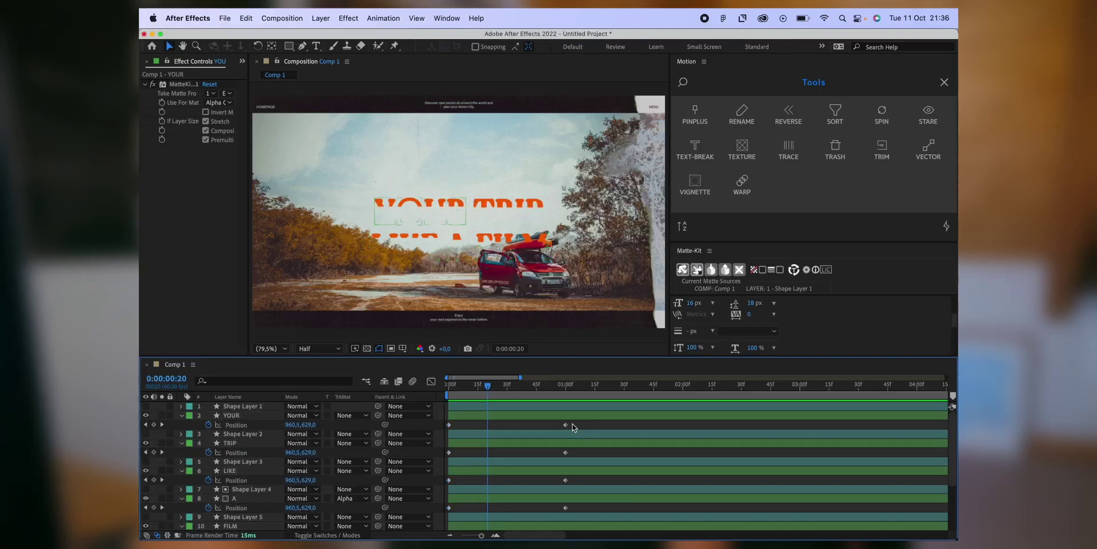
# Apply Motion's 33/0/75 ease preset to the Position keyframes of all five words and preview the animation
pyautogui.moveTo(572, 423); pyautogui.dragTo(446, 470)
pyautogui.click(946, 84)
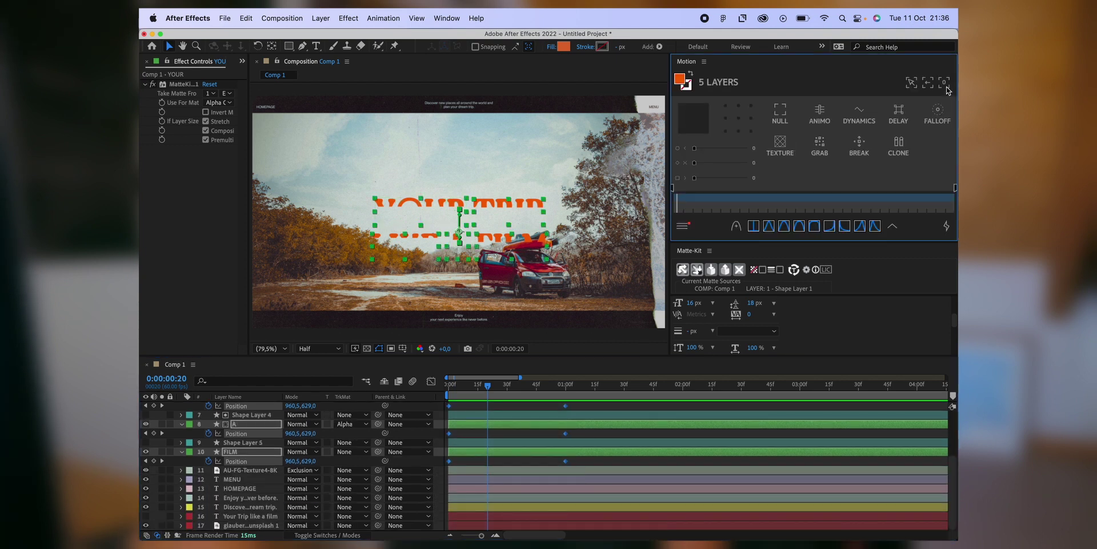
pyautogui.click(874, 228)
pyautogui.moveTo(501, 385); pyautogui.dragTo(435, 387)
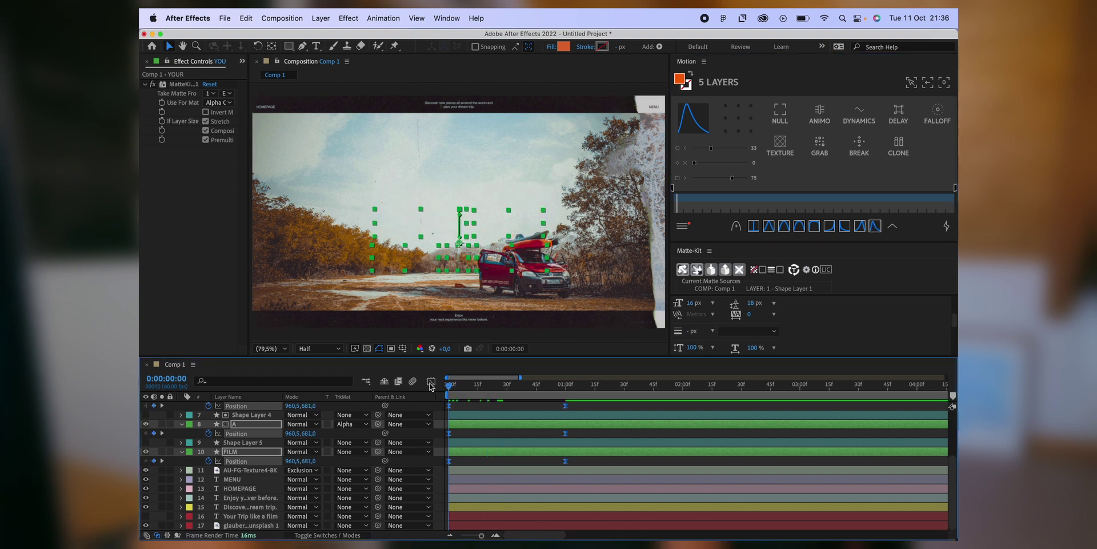
pyautogui.press('space')
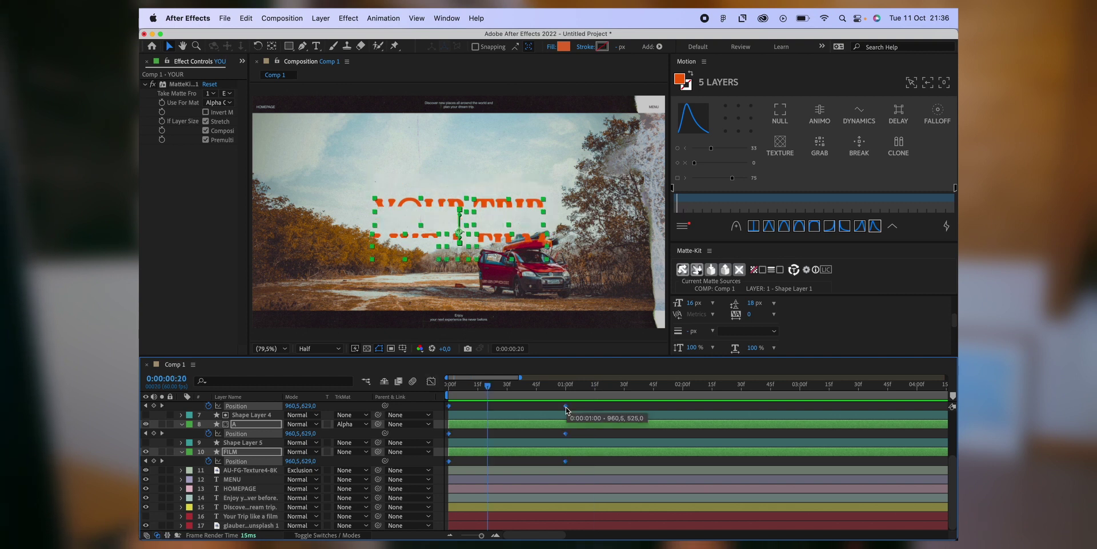
# Apply Easy Ease to the selected Position keyframes and reshape their speed curve toward the start, previewing the motion
pyautogui.rightClick(566, 406)
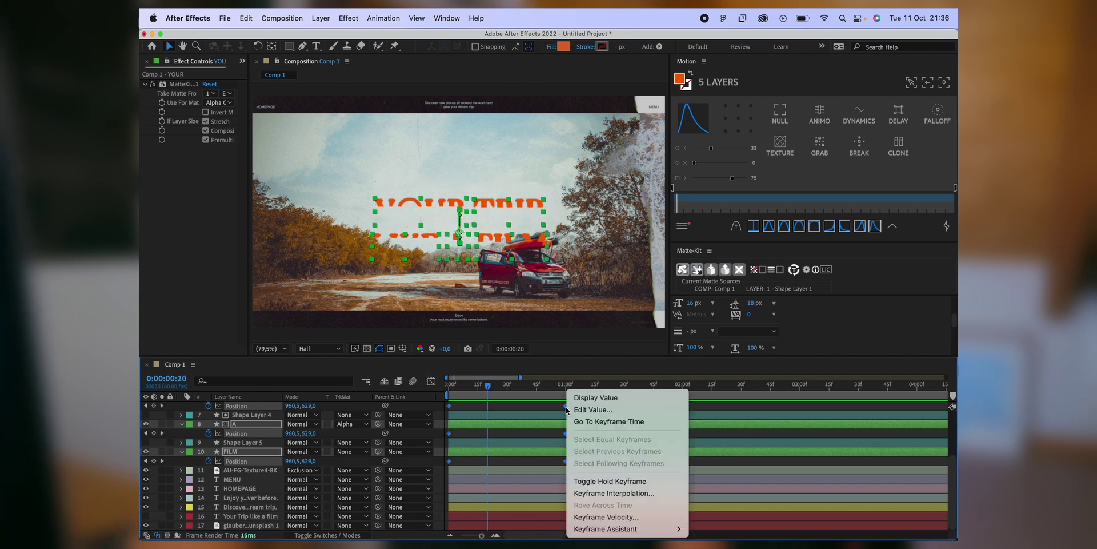
pyautogui.moveTo(614, 530)
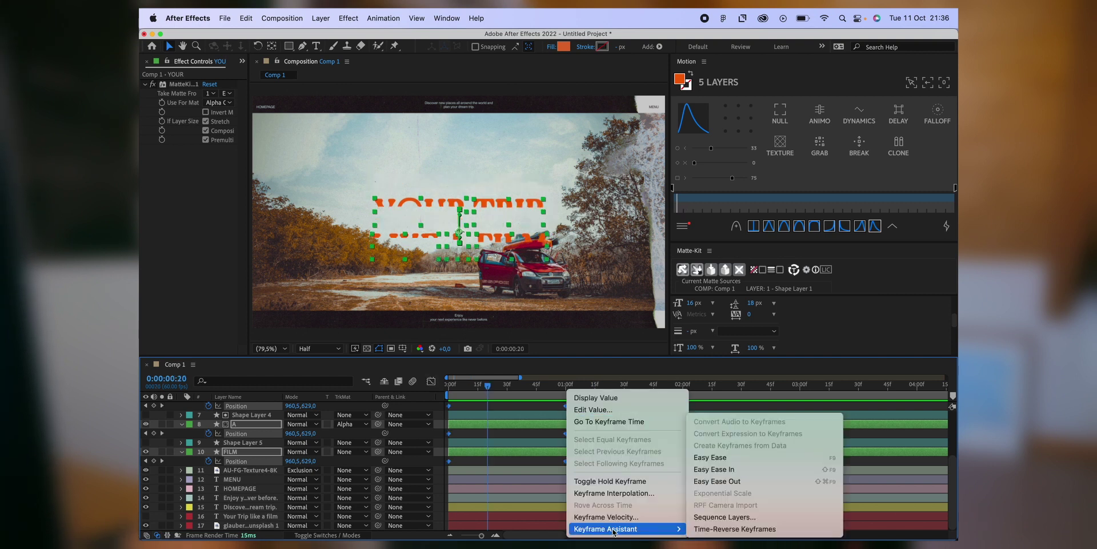
pyautogui.click(714, 459)
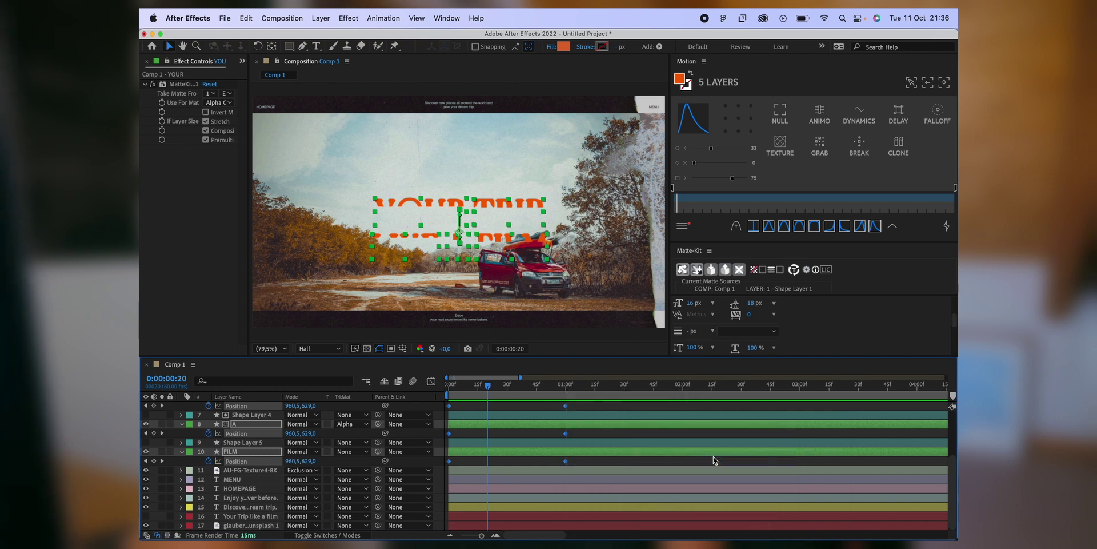
pyautogui.click(432, 381)
pyautogui.moveTo(537, 507); pyautogui.dragTo(488, 513)
pyautogui.click(431, 382)
pyautogui.press('space')
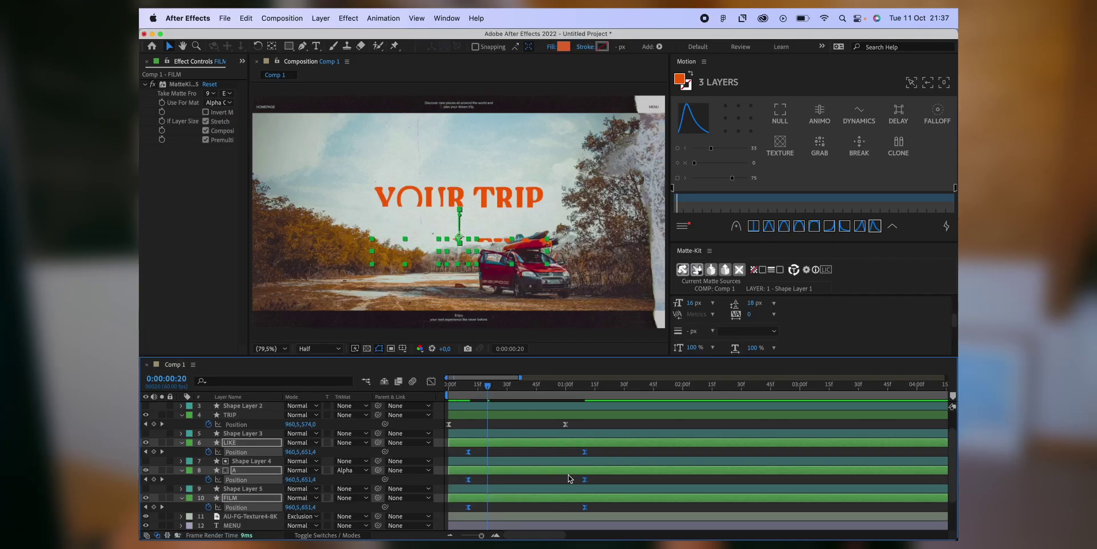
# Select the Position keyframes of the A and FILM layers, narrowing to FILM, to stagger the word-by-word reveal
pyautogui.moveTo(597, 477); pyautogui.dragTo(507, 507)
pyautogui.click(236, 507)
pyautogui.click(504, 384)
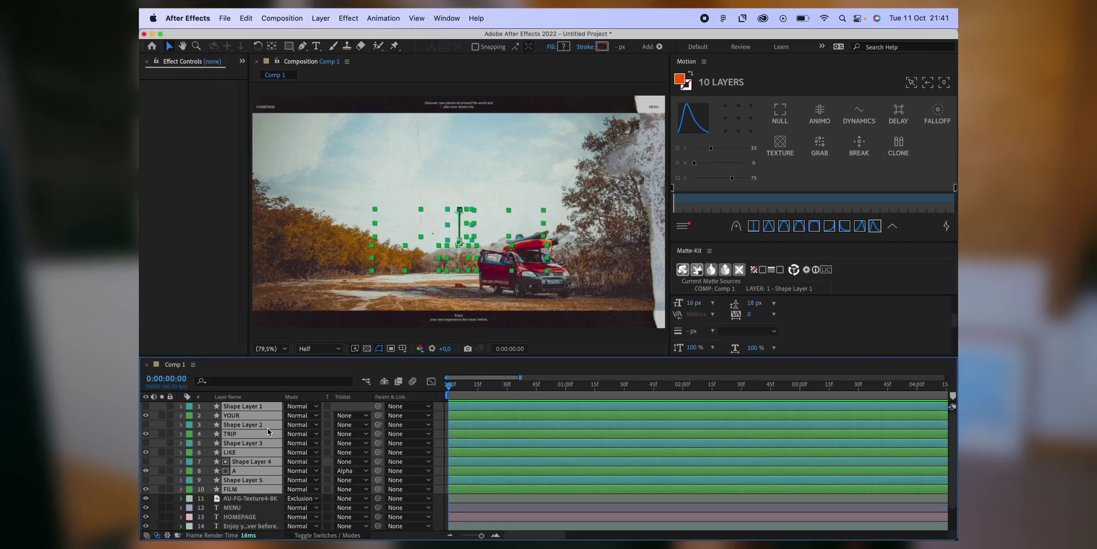
# Pre-compose the five word layers together with their five rectangle shape layers
pyautogui.rightClick(268, 431)
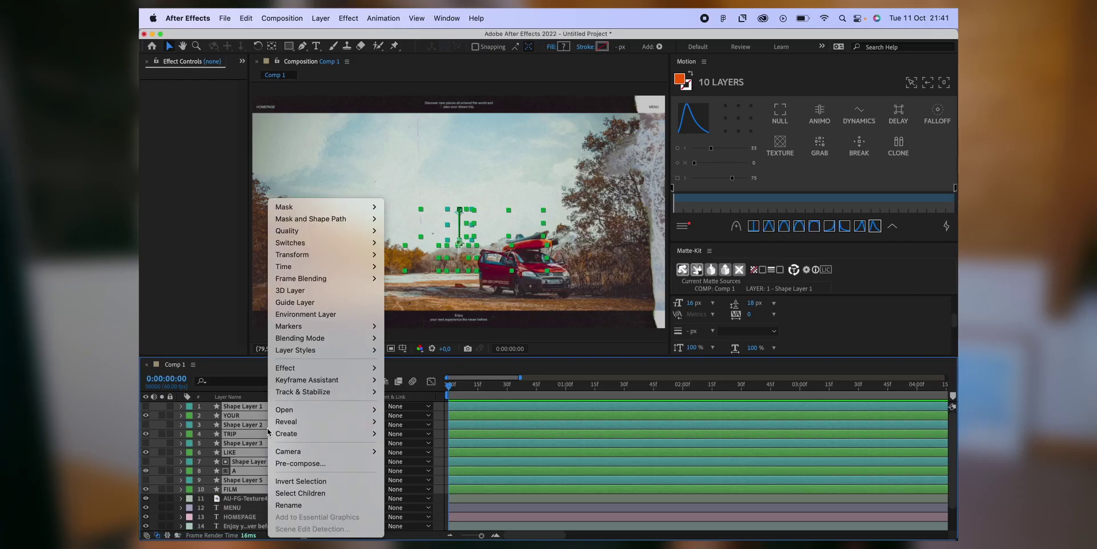
pyautogui.click(287, 464)
pyautogui.press('Return')
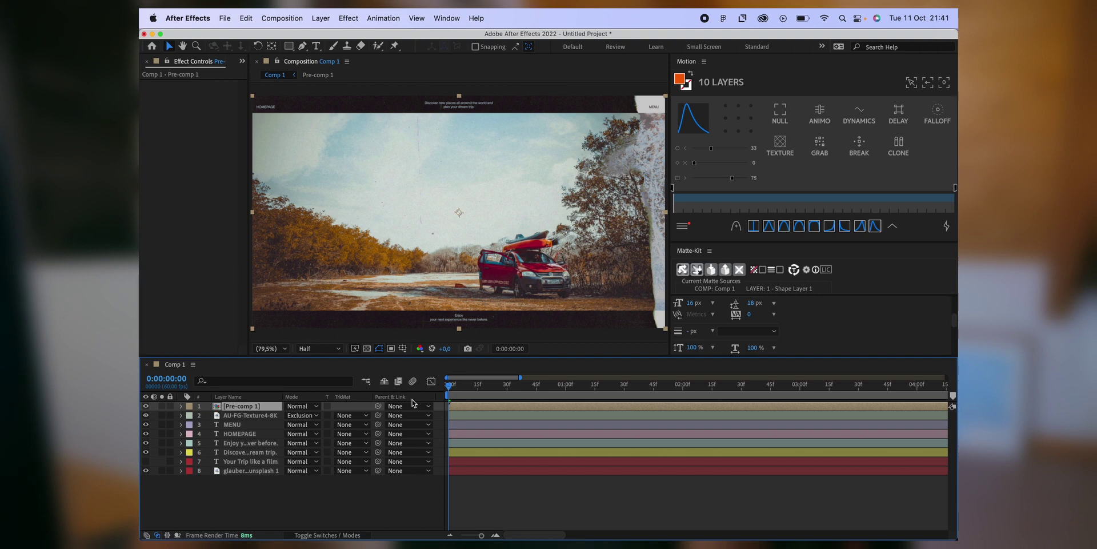
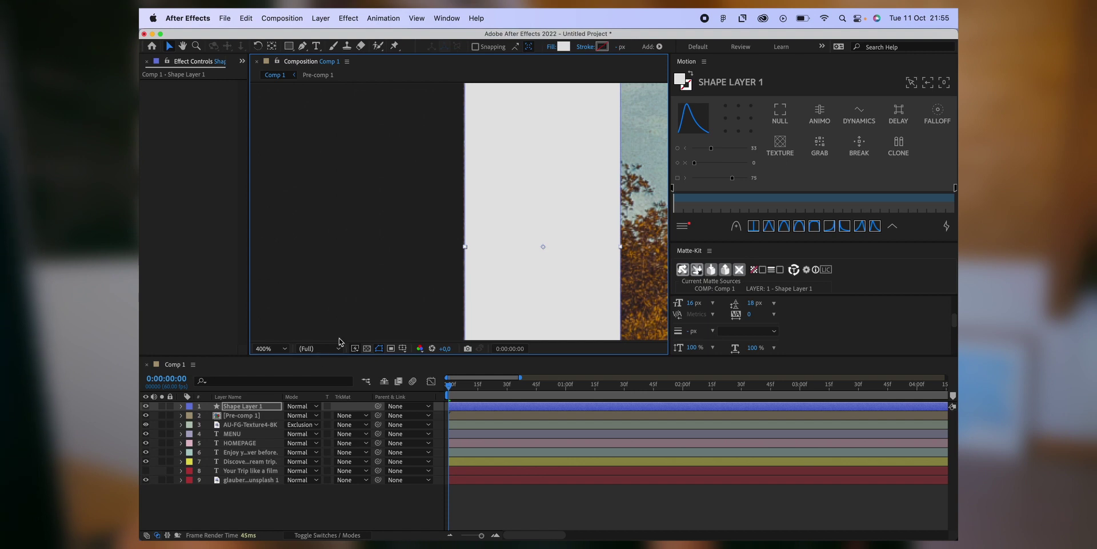
# Preview the composition at Full resolution and set the width of Shape Layer 1's rectangle path to 160
pyautogui.click(315, 349)
pyautogui.click(324, 364)
pyautogui.press('/')
pyautogui.click(183, 410)
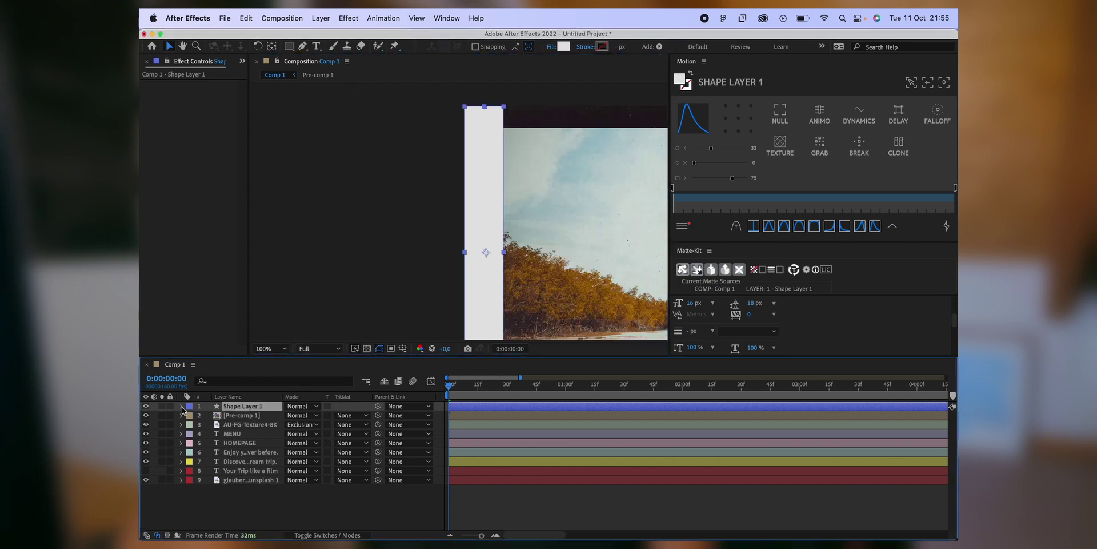
pyautogui.click(182, 407)
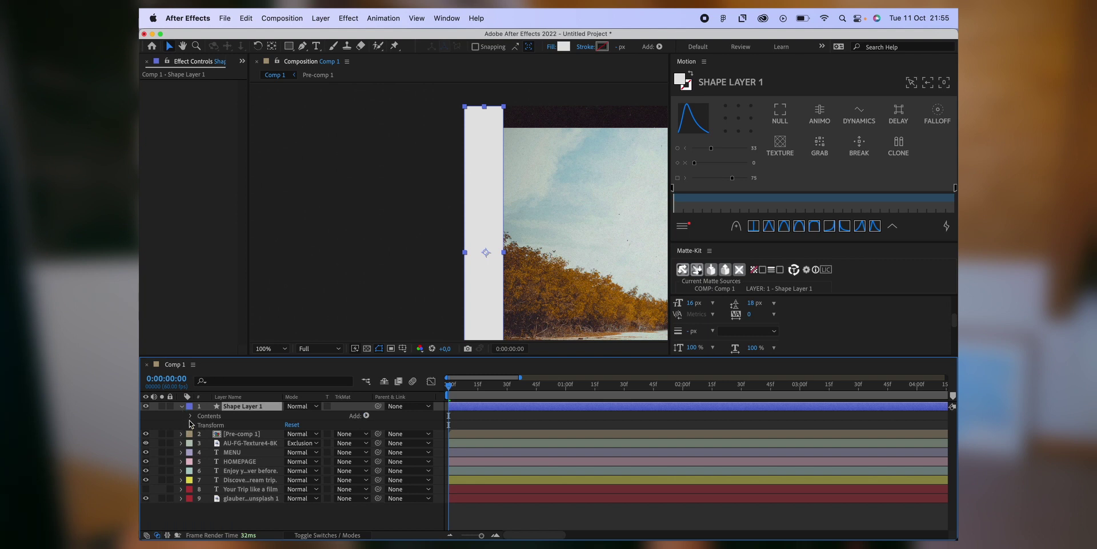
pyautogui.click(190, 416)
pyautogui.click(199, 425)
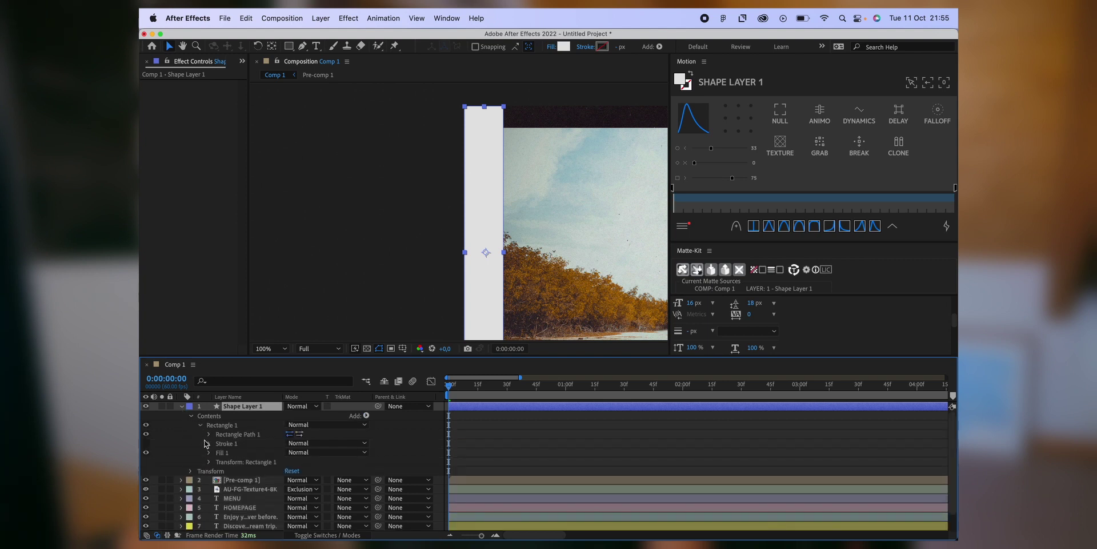
pyautogui.click(209, 435)
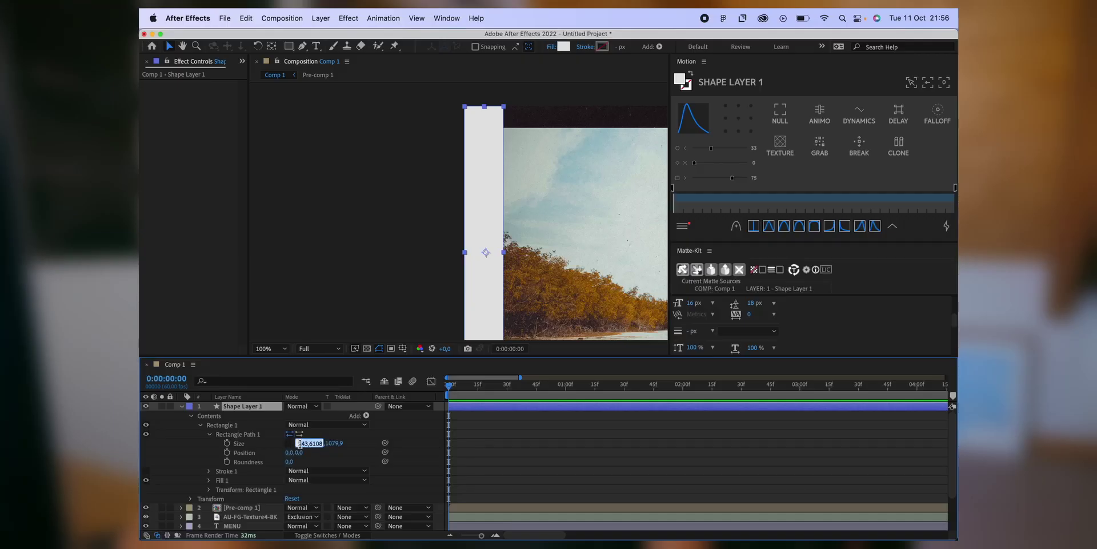
pyautogui.write('160')
pyautogui.press('Return')
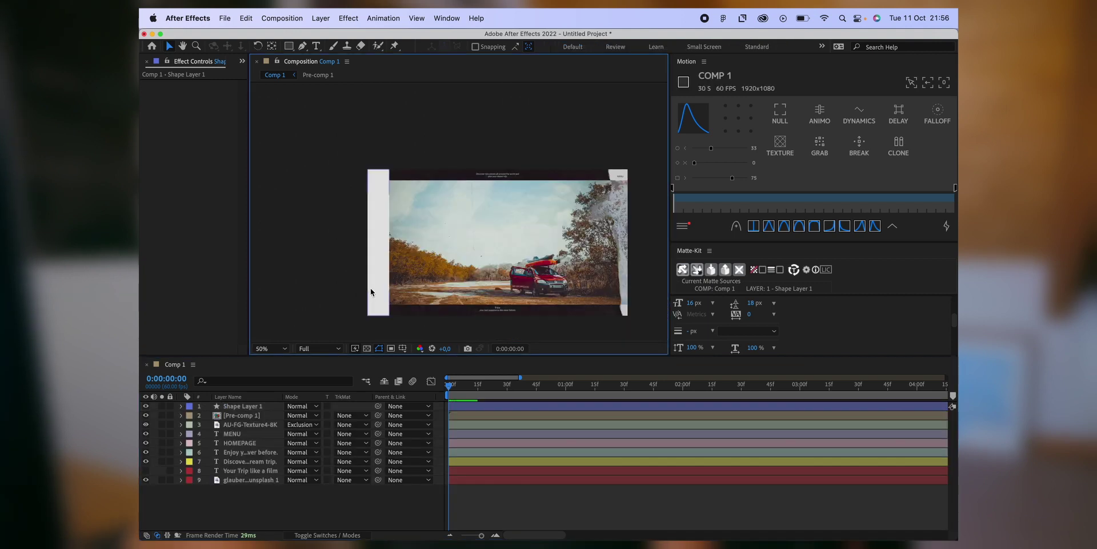
# Lay duplicates of the white strip side by side until twelve shape layers cover the whole frame
pyautogui.click(371, 288)
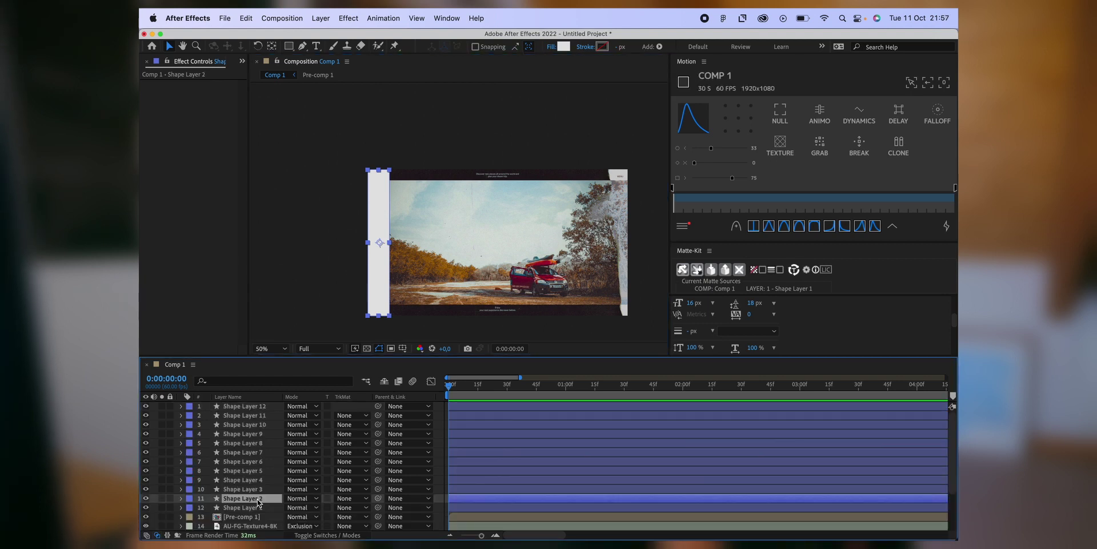
pyautogui.moveTo(378, 299); pyautogui.dragTo(400, 298)
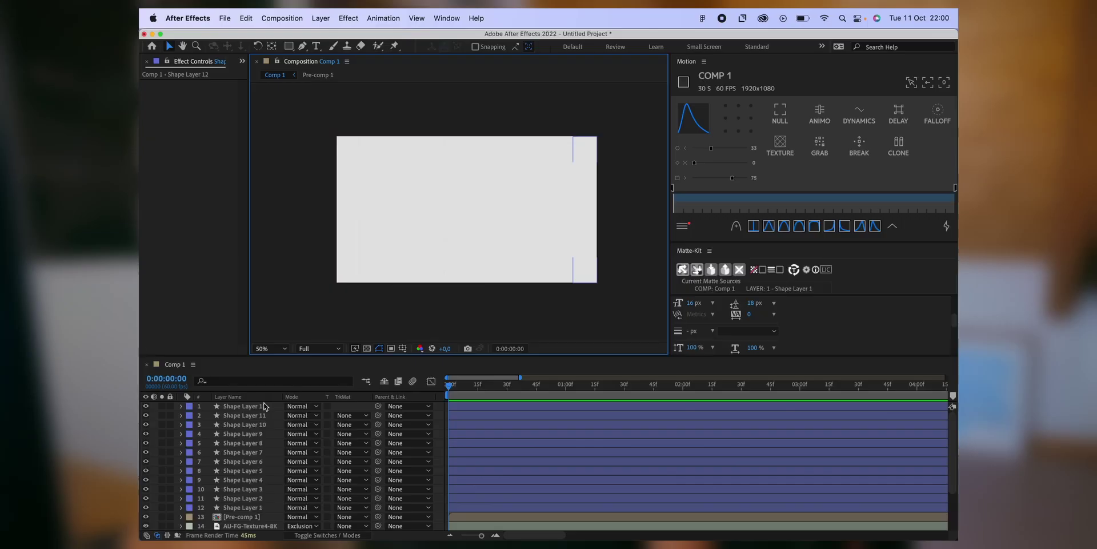
pyautogui.keyDown('shift'); pyautogui.click(256, 507); pyautogui.keyUp('shift')
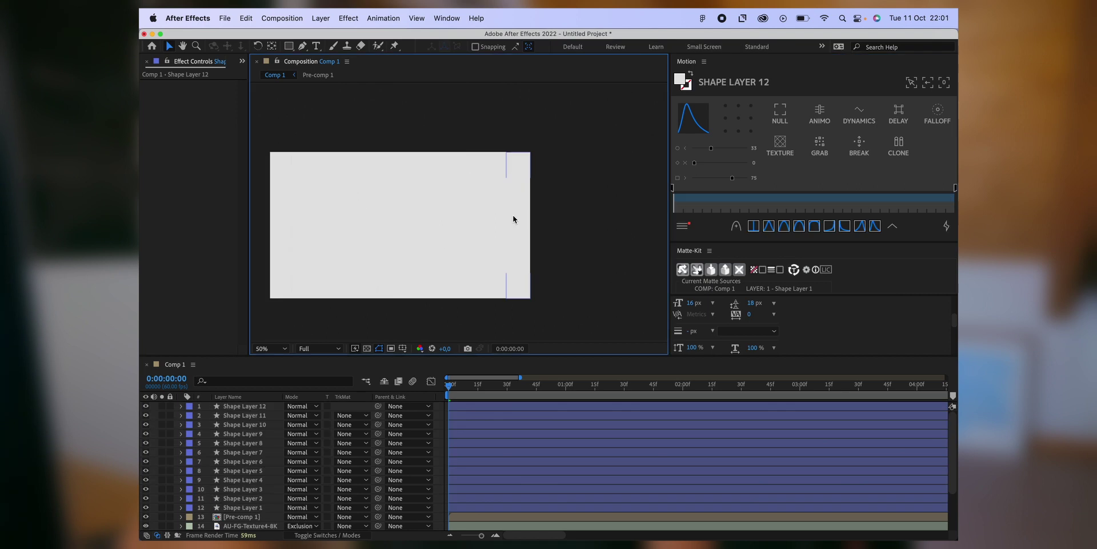
# Move the anchor point of Shape Layer 12 onto the strip's right edge, matching the right-edge anchors of the other strips
pyautogui.scroll(2, 513, 215)
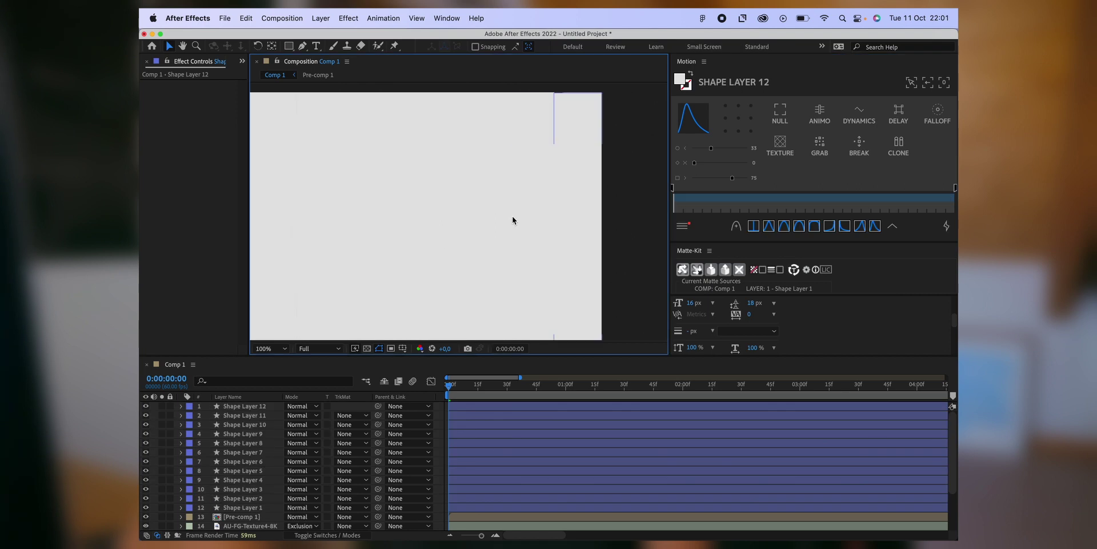
pyautogui.click(252, 405)
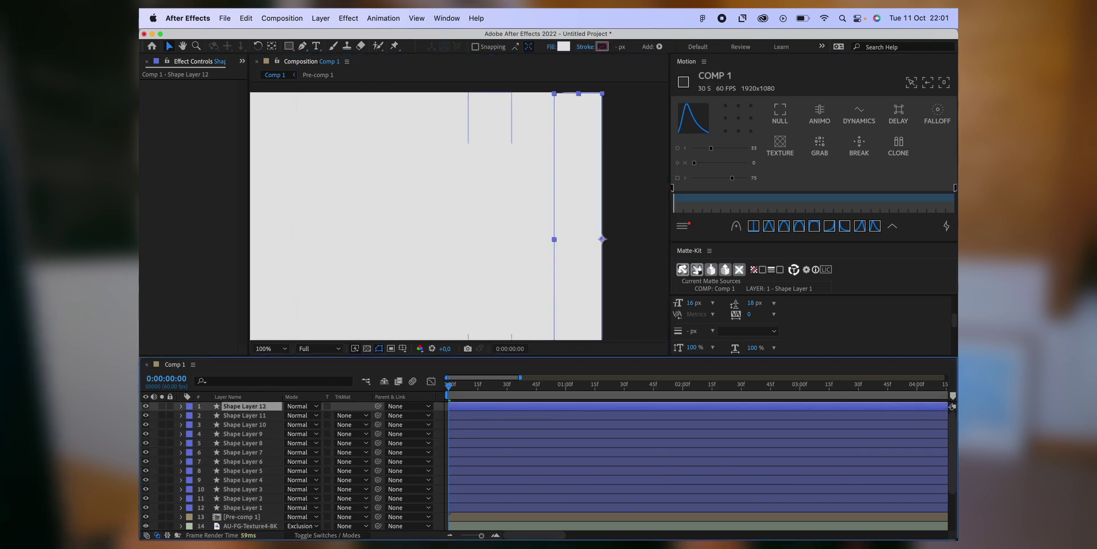
pyautogui.press('y')
pyautogui.moveTo(602, 239); pyautogui.dragTo(583, 239)
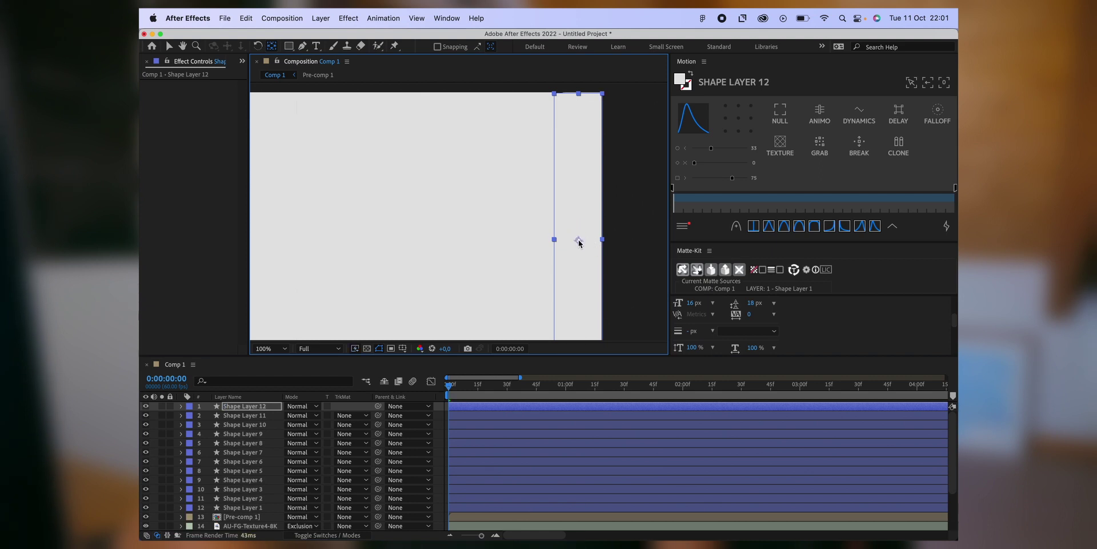
pyautogui.moveTo(579, 243); pyautogui.dragTo(401, 215)
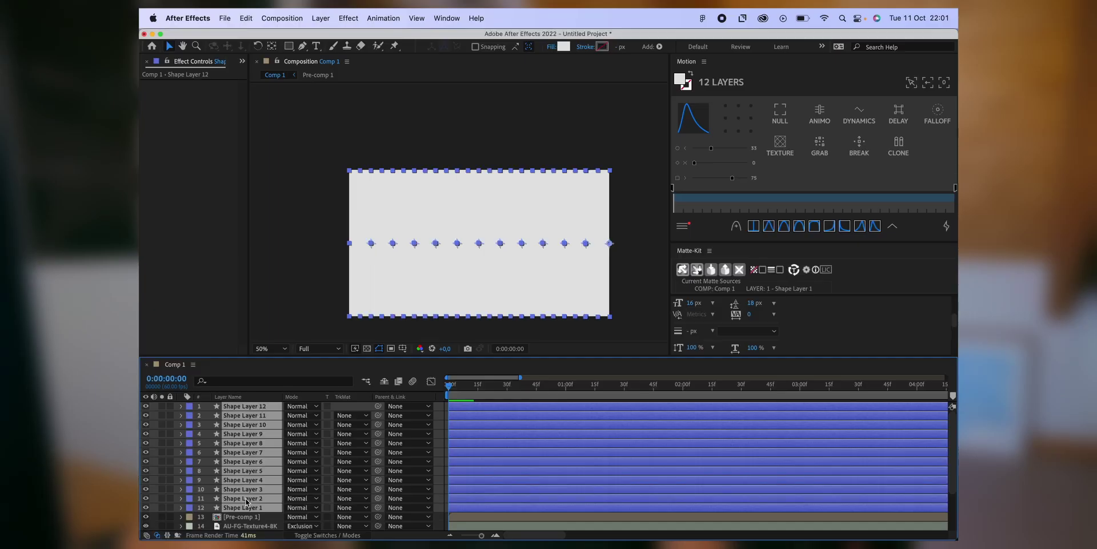
# Keyframe Scale on all twelve shape layers at 0:00 and 1:00 and unlink their width and height proportions
pyautogui.press('s')
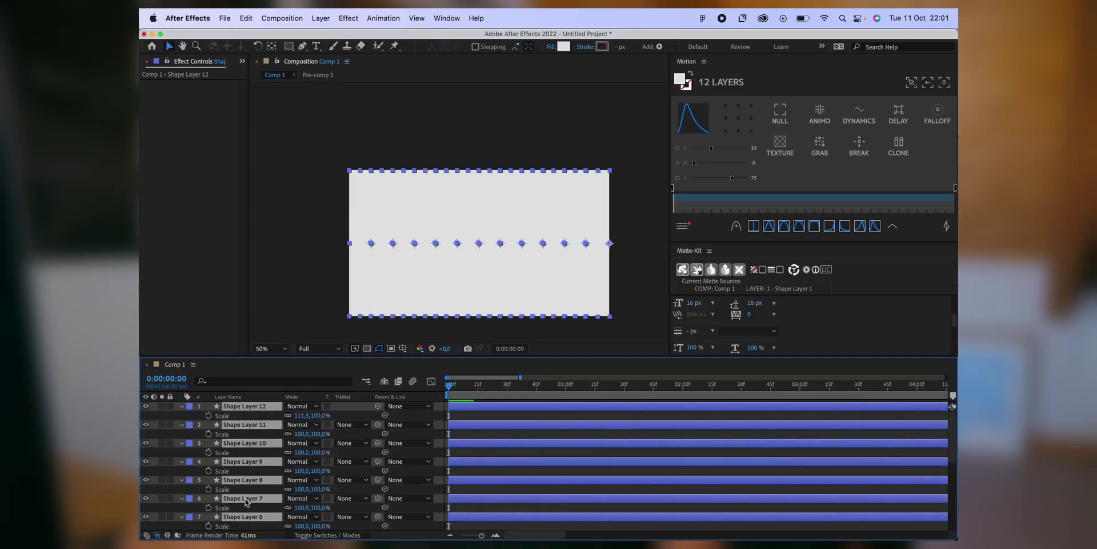
pyautogui.click(209, 415)
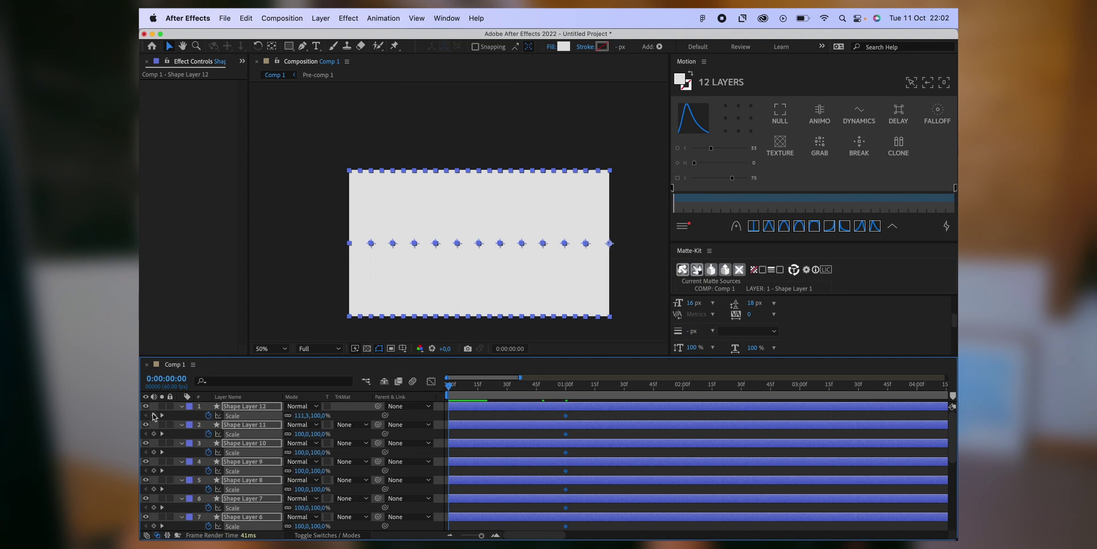
pyautogui.click(287, 414)
pyautogui.click(288, 433)
pyautogui.click(288, 452)
pyautogui.click(288, 471)
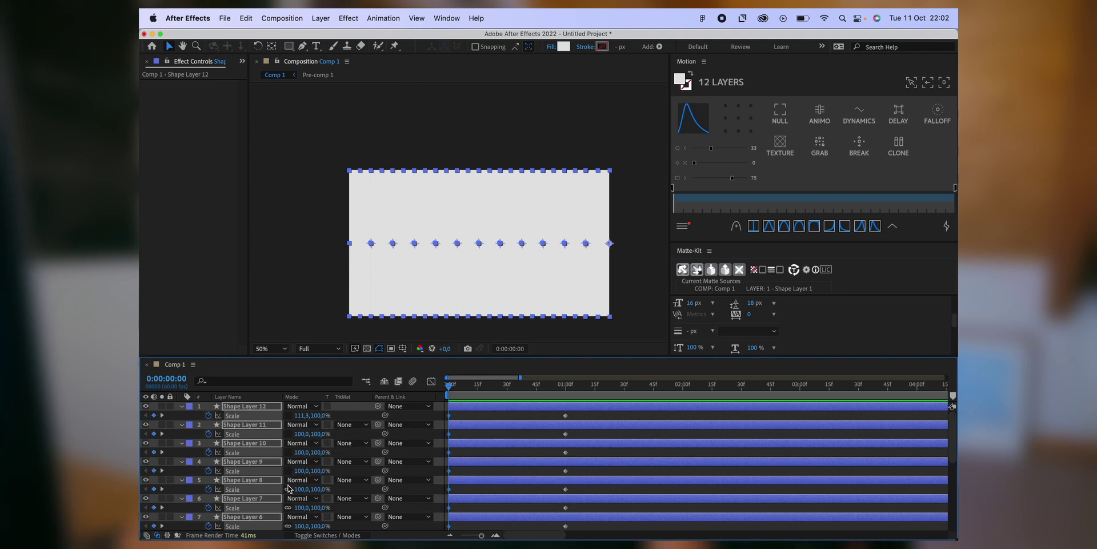
pyautogui.click(287, 507)
pyautogui.click(288, 526)
pyautogui.scroll(-1, 289, 525)
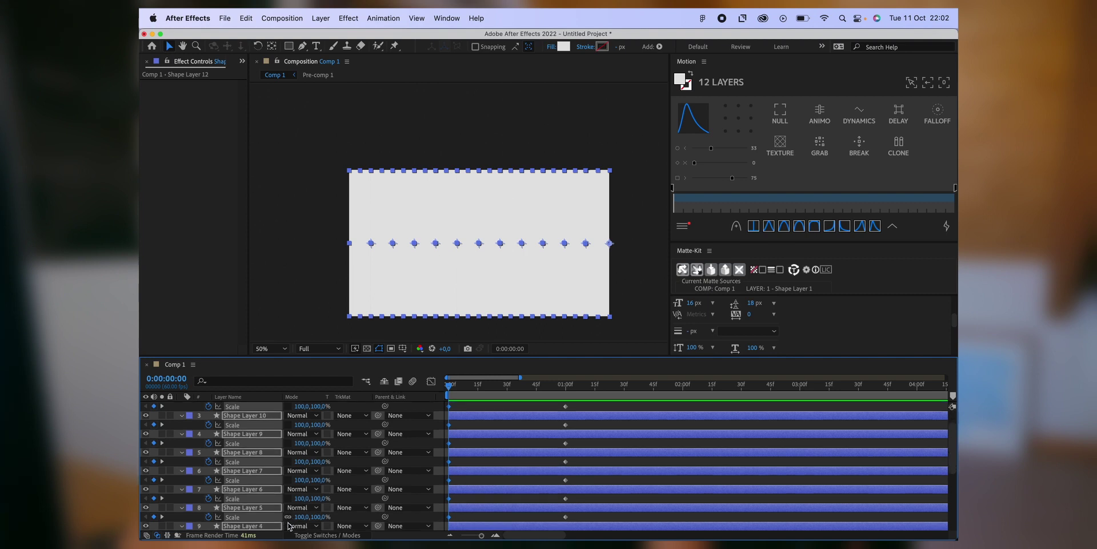
pyautogui.scroll(-1, 290, 519)
pyautogui.scroll(4, 289, 509)
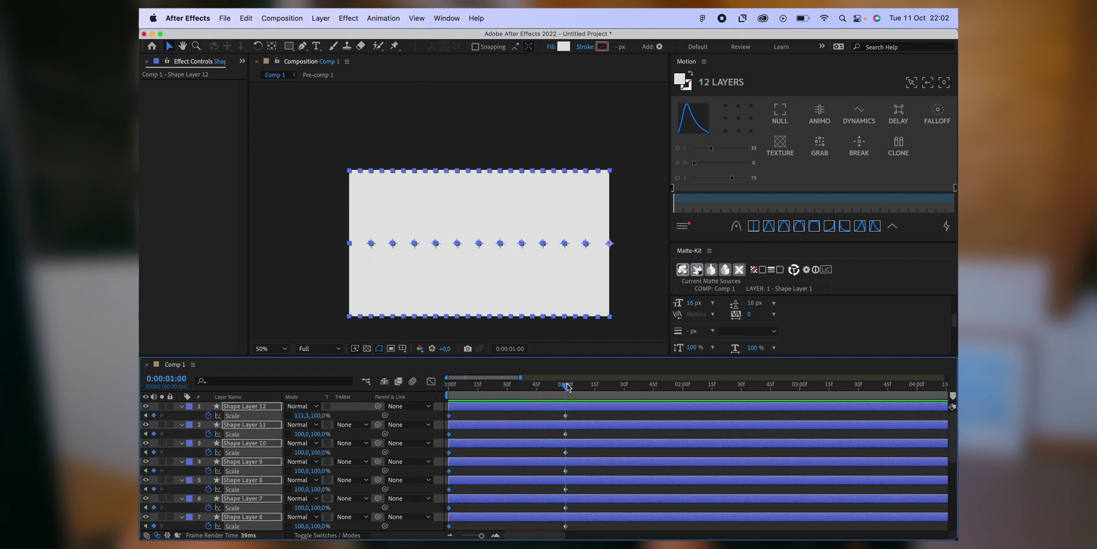
# Set the horizontal Scale of all twelve shape layers to 0% at 1:00, keeping the height at 100%
pyautogui.click(303, 416)
pyautogui.write('0')
pyautogui.press('Return')
# Apply Easy Ease to the Scale keyframes of the twelve shape layers
pyautogui.scroll(-6, 290, 469)
pyautogui.rightClick(449, 451)
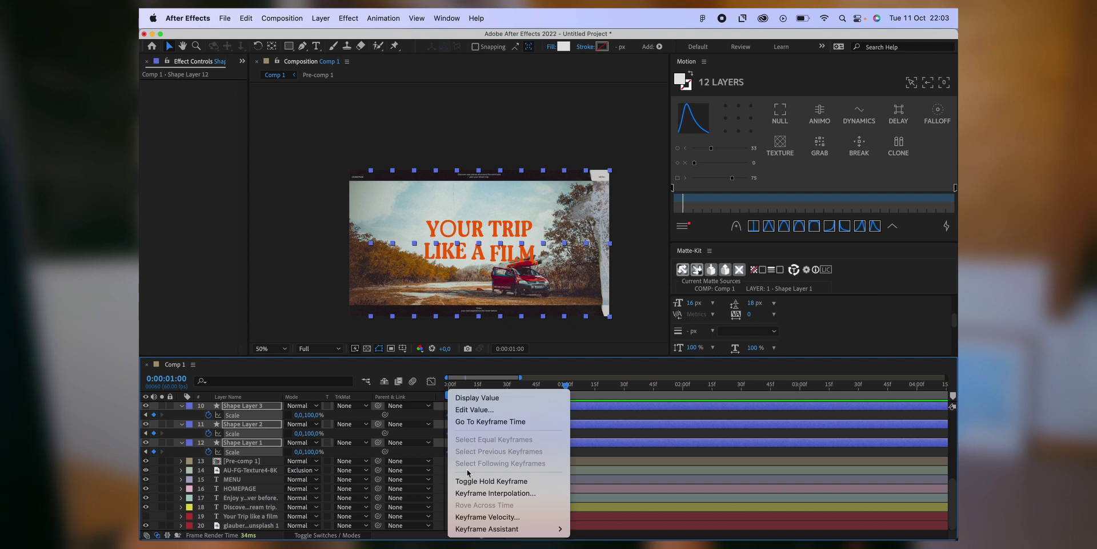
pyautogui.moveTo(505, 529)
pyautogui.click(597, 458)
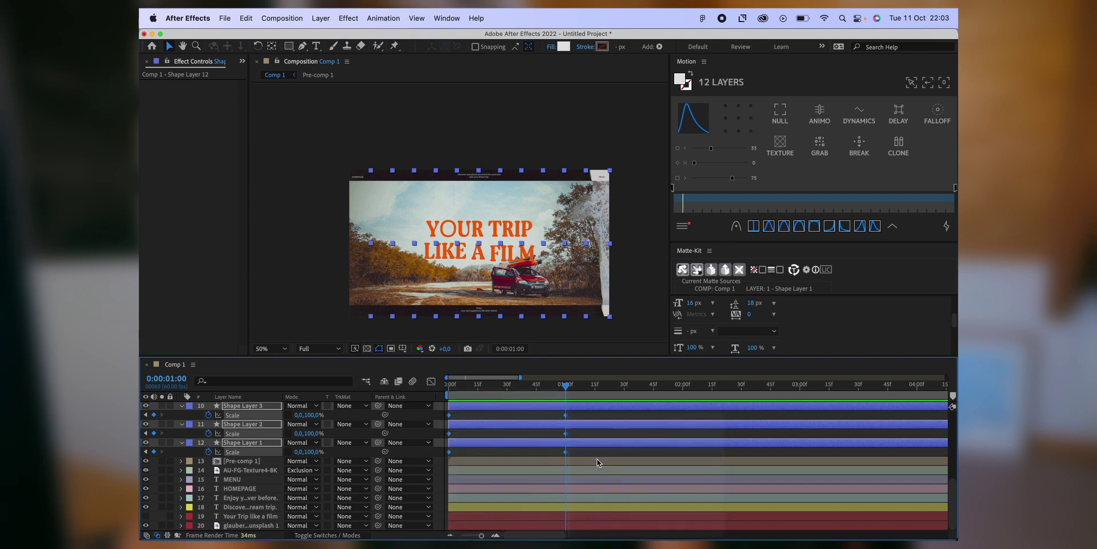
# Reshape the Scale speed curves so the strips shrink fastest near the start and settle slowly, and preview from the beginning
pyautogui.click(431, 380)
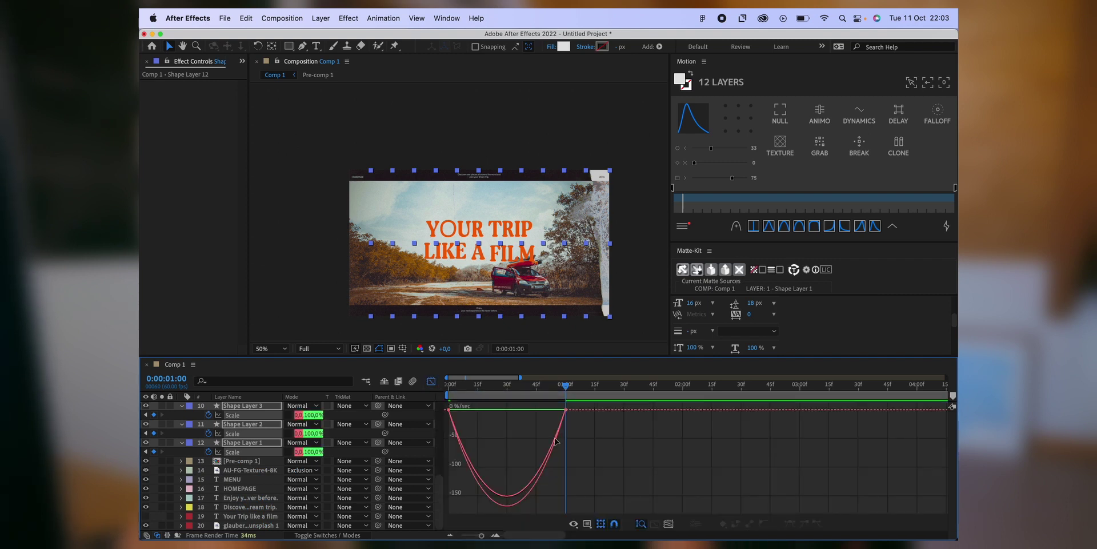
pyautogui.moveTo(595, 439); pyautogui.dragTo(507, 412)
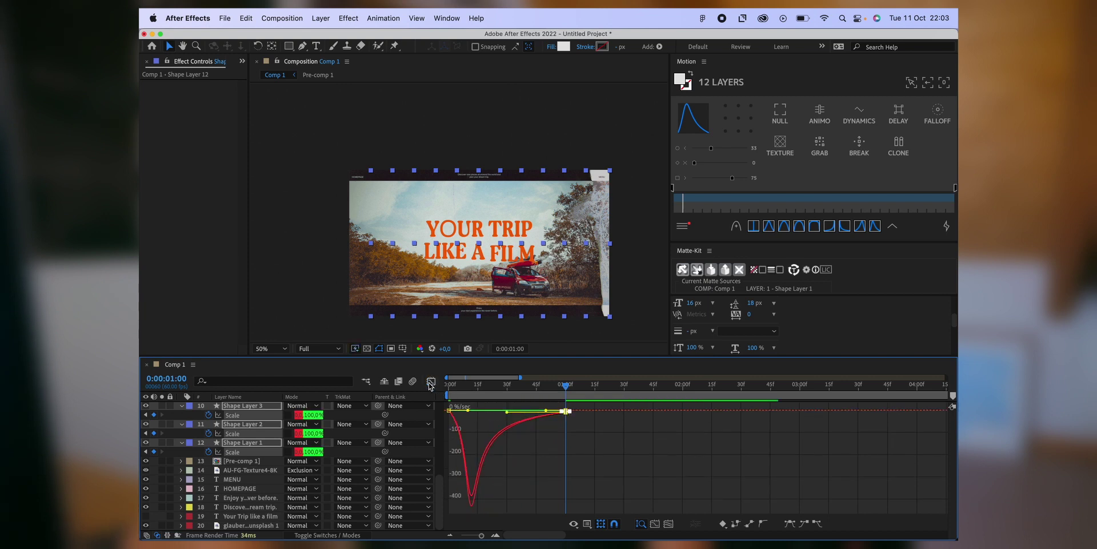
pyautogui.click(431, 381)
pyautogui.press('Home')
pyautogui.press('space')
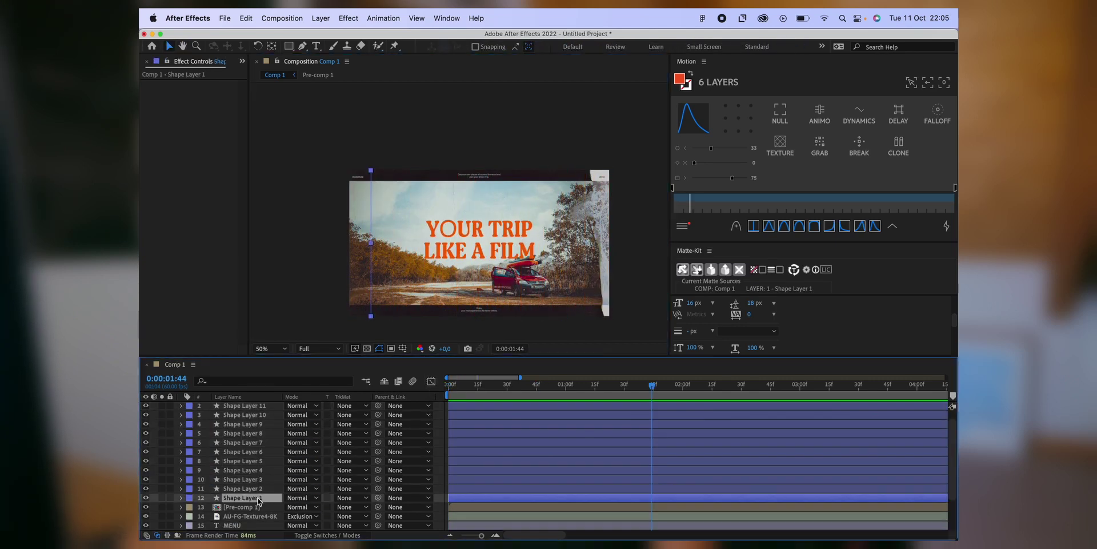
# Pre-compose the twelve strip shape layers, moving all attributes into the new composition
pyautogui.keyDown('shift'); pyautogui.click(257, 410); pyautogui.keyUp('shift')
pyautogui.rightClick(257, 409)
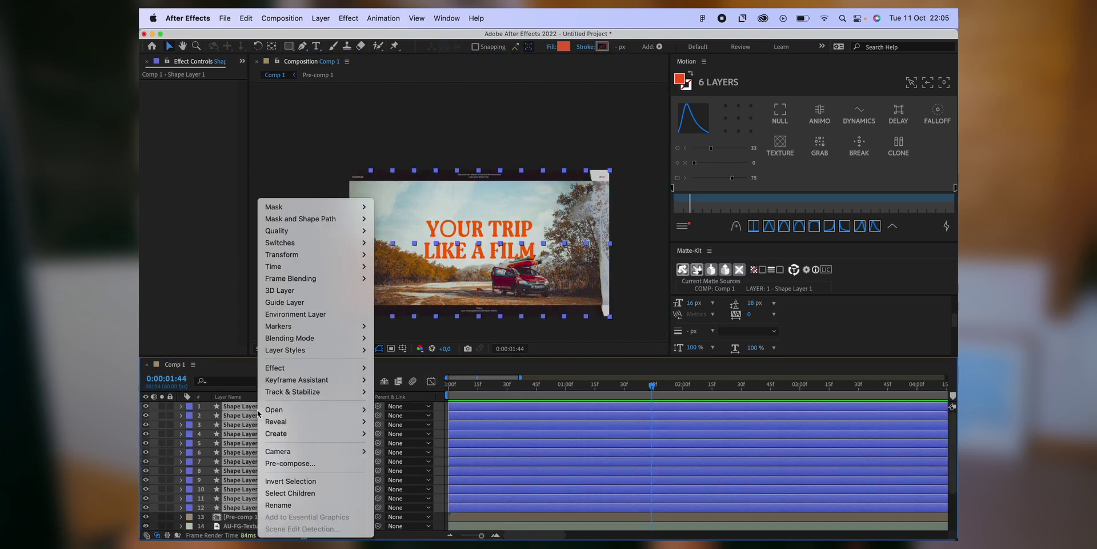
pyautogui.click(287, 464)
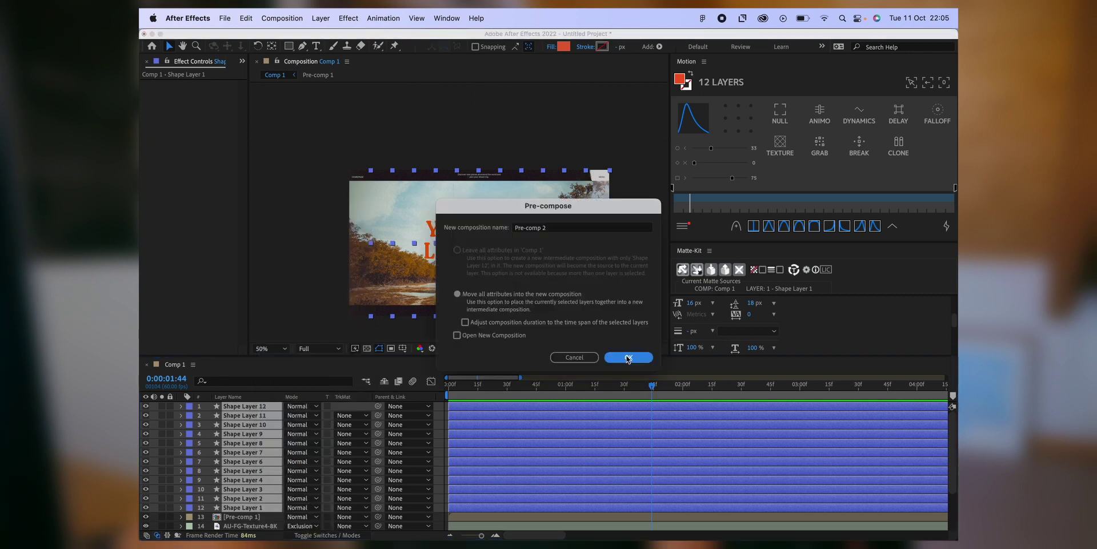
pyautogui.click(629, 359)
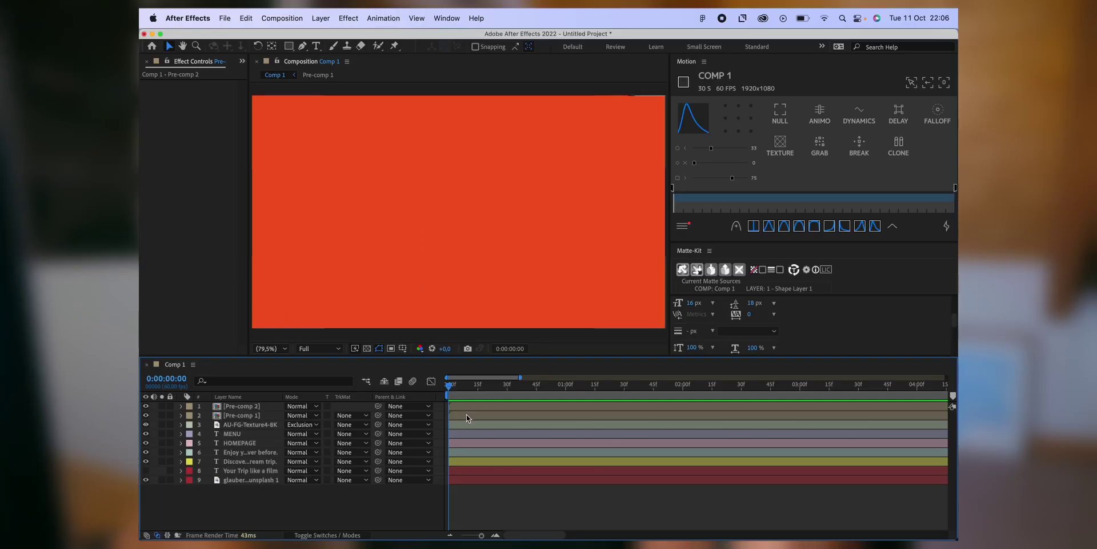
# Delay the Pre-comp 1 title layer to start at about frame 30 and preview it with the strip transition
pyautogui.moveTo(467, 415); pyautogui.dragTo(485, 414)
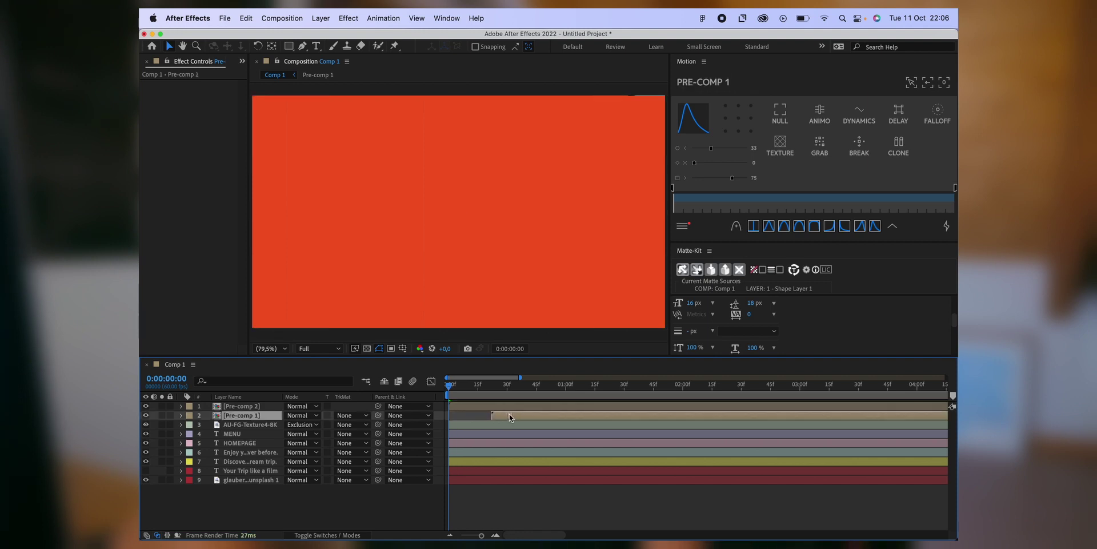
pyautogui.press('space')
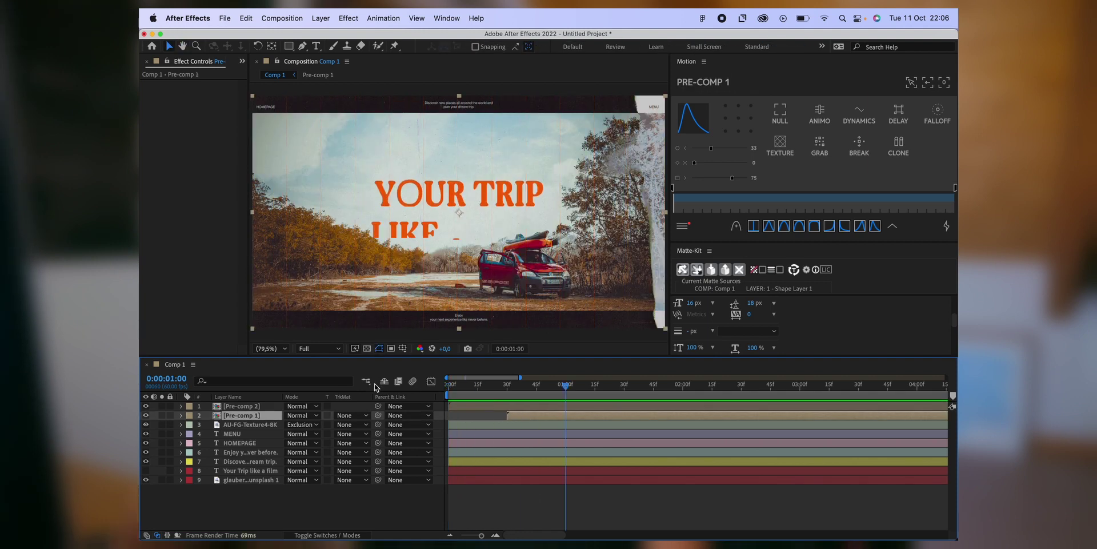